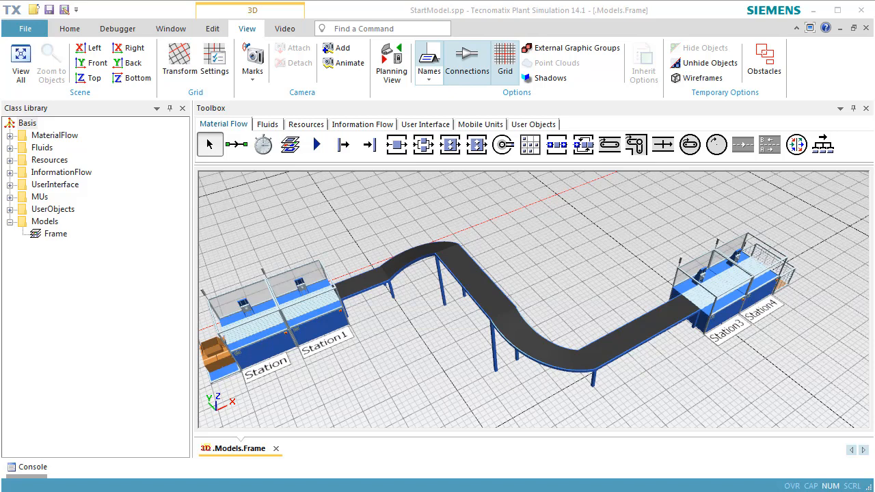
Open the 3D properties of Station and show its Default MU animation path in the scene
{"action": "left_click", "coordinate": [253, 81]}
{"action": "left_click", "coordinate": [262, 110]}
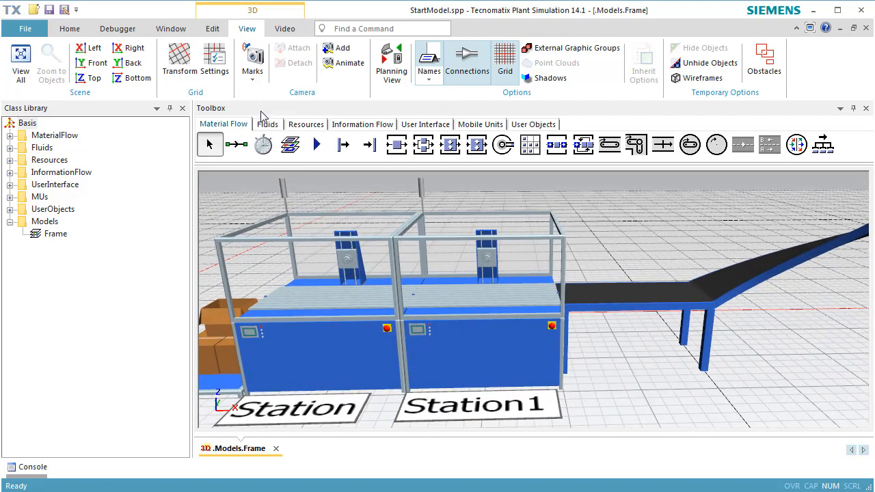
{"action": "left_click", "coordinate": [304, 344]}
{"action": "right_click", "coordinate": [300, 341]}
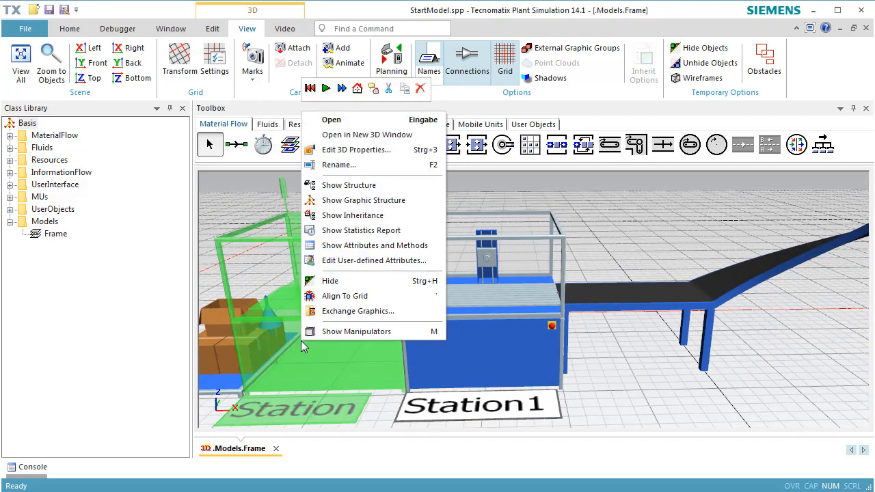
{"action": "left_click", "coordinate": [354, 151]}
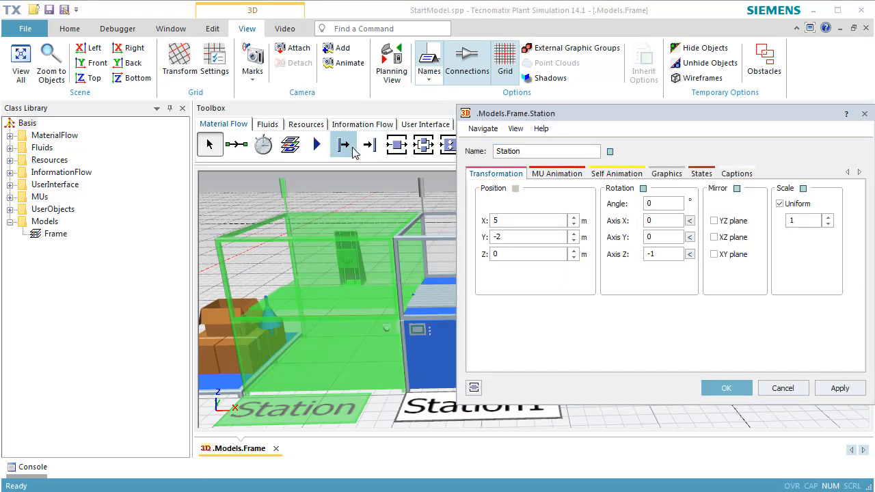
{"action": "left_click", "coordinate": [547, 175]}
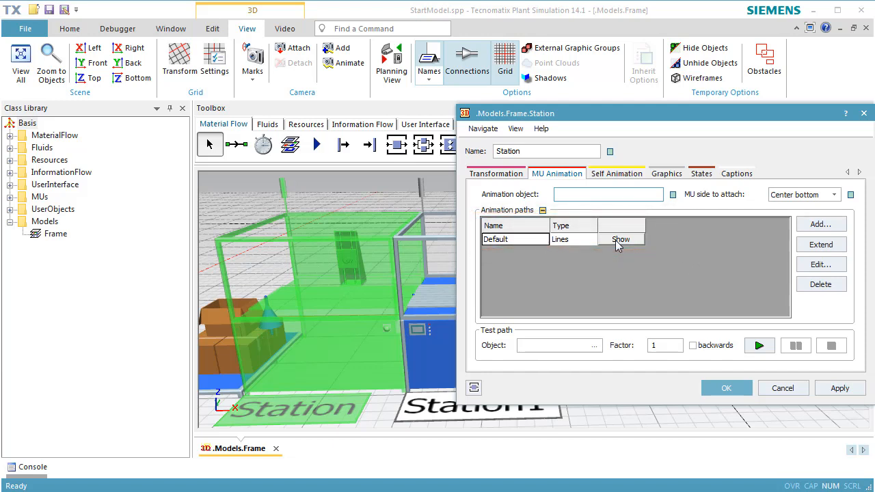
{"action": "left_click", "coordinate": [615, 240]}
Start the simulation and examine how the part sits at Station's animation anchor point
{"action": "left_click", "coordinate": [391, 178]}
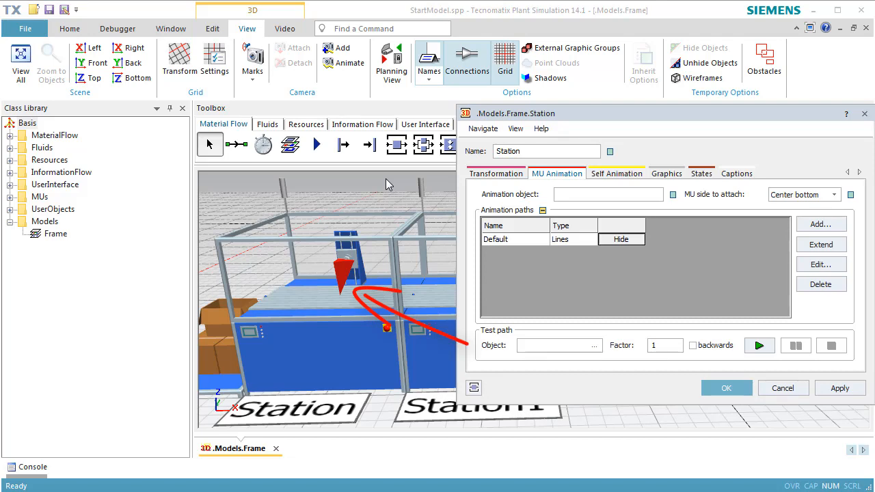
{"action": "right_click", "coordinate": [385, 179]}
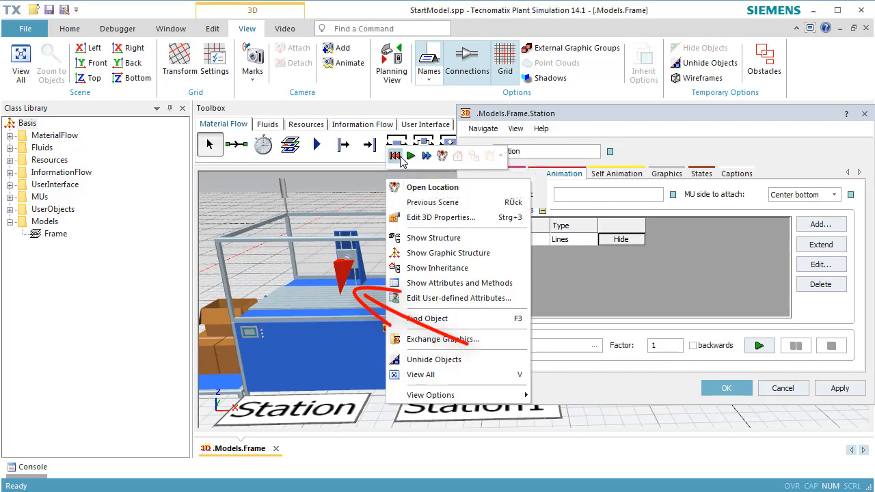
{"action": "left_click", "coordinate": [410, 156]}
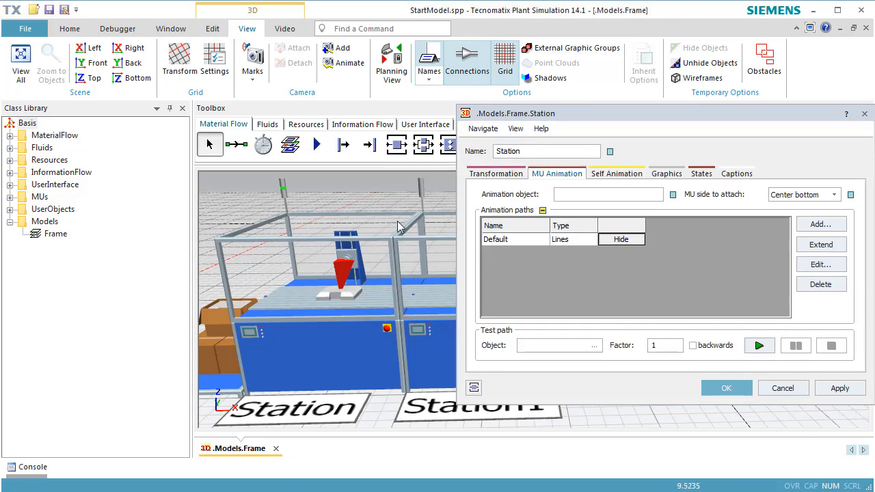
{"action": "scroll", "coordinate": [341, 298], "scroll_direction": "up", "scroll_amount": 5}
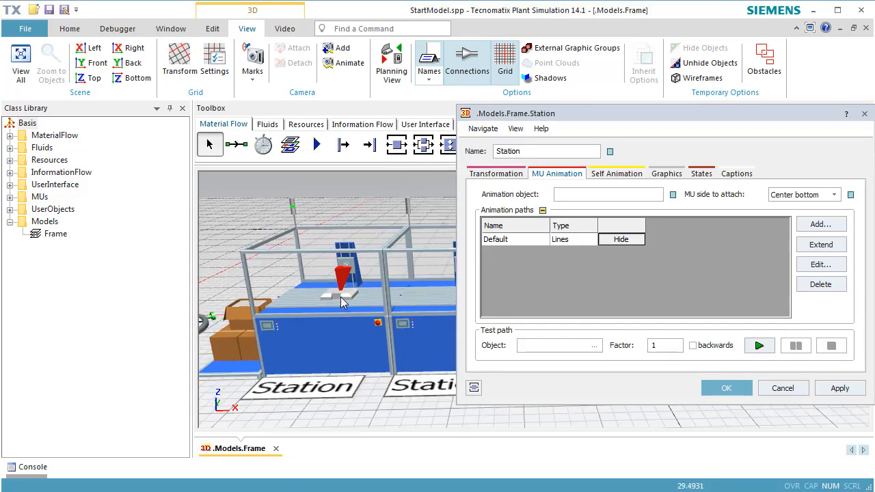
{"action": "scroll", "coordinate": [344, 297], "scroll_direction": "up", "scroll_amount": 2}
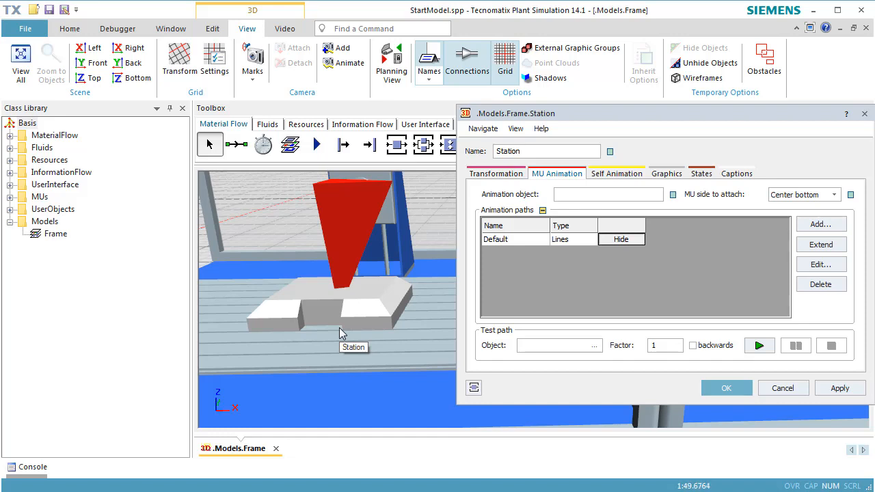
Turn off snapping to grid and objects and move Station's anchor point freehand to about X 0.8 m, Y -0.94 m
{"action": "left_click", "coordinate": [214, 32]}
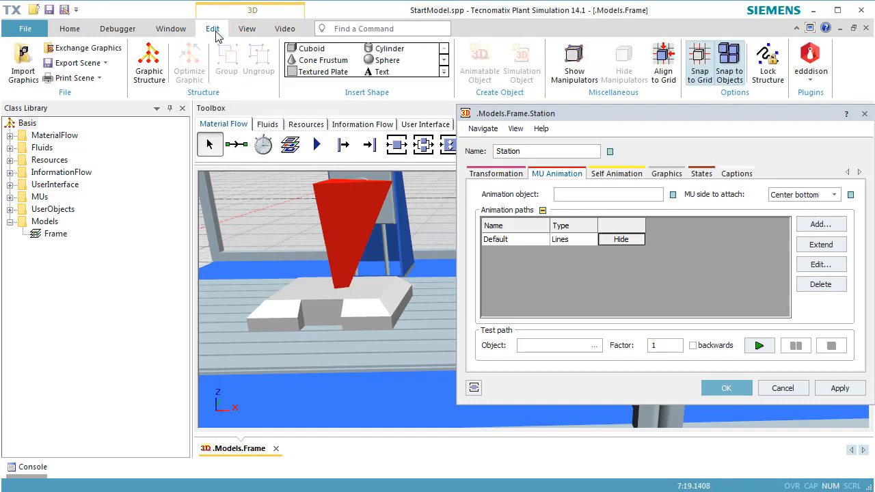
{"action": "left_click", "coordinate": [700, 75]}
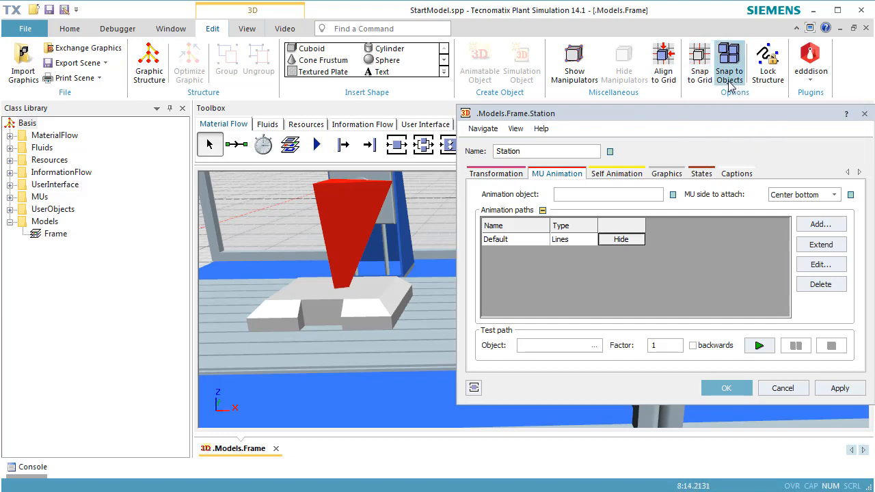
{"action": "left_click", "coordinate": [357, 223]}
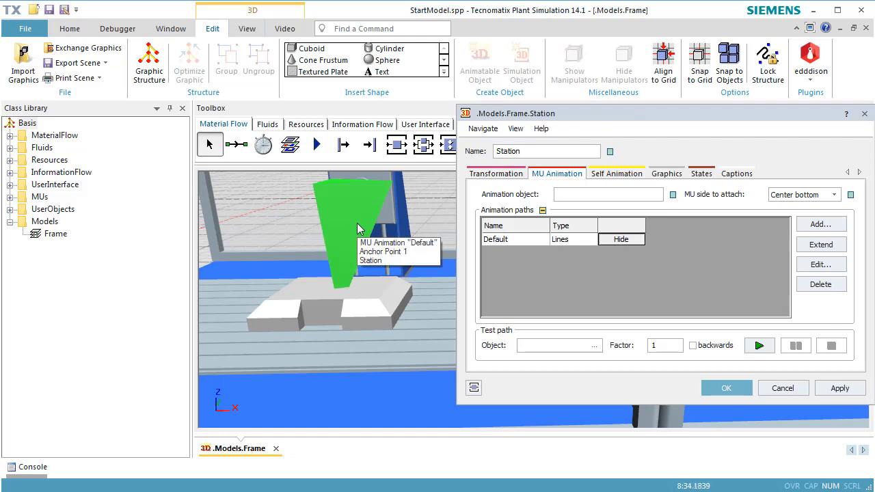
{"action": "left_click_drag", "start_coordinate": [357, 223], "coordinate": [513, 284]}
{"action": "scroll", "coordinate": [425, 291], "scroll_direction": "down", "scroll_amount": 5}
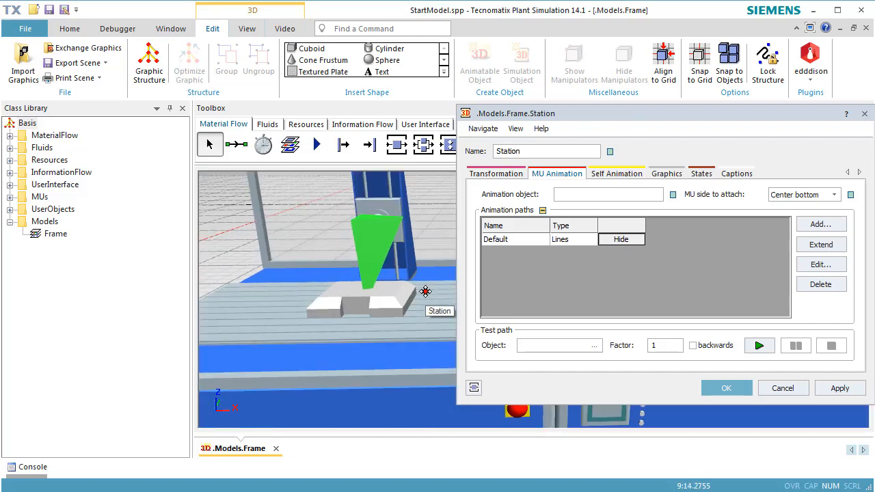
{"action": "scroll", "coordinate": [368, 337], "scroll_direction": "down", "scroll_amount": 2}
{"action": "scroll", "coordinate": [368, 337], "scroll_direction": "up", "scroll_amount": 1}
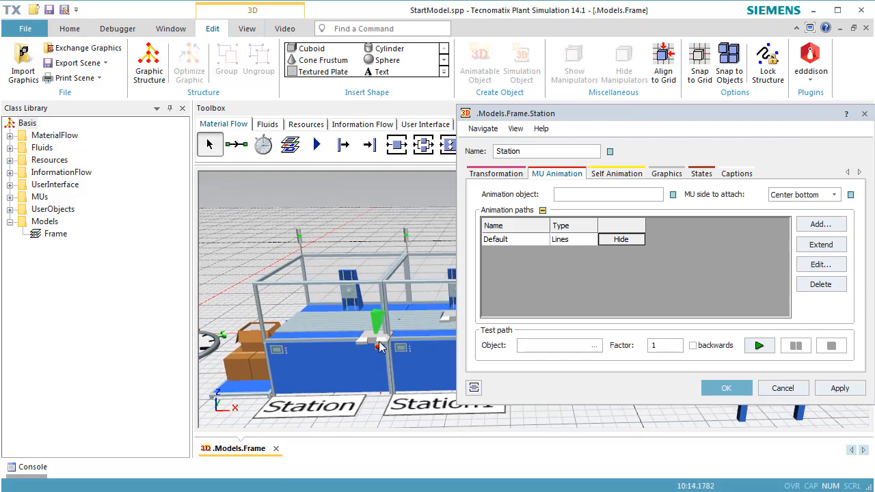
Rotate Station's anchor point freehand about the Z axis to about 129°
{"action": "mouse_move", "coordinate": [382, 339]}
{"action": "key", "text": "ctrl+Right"}
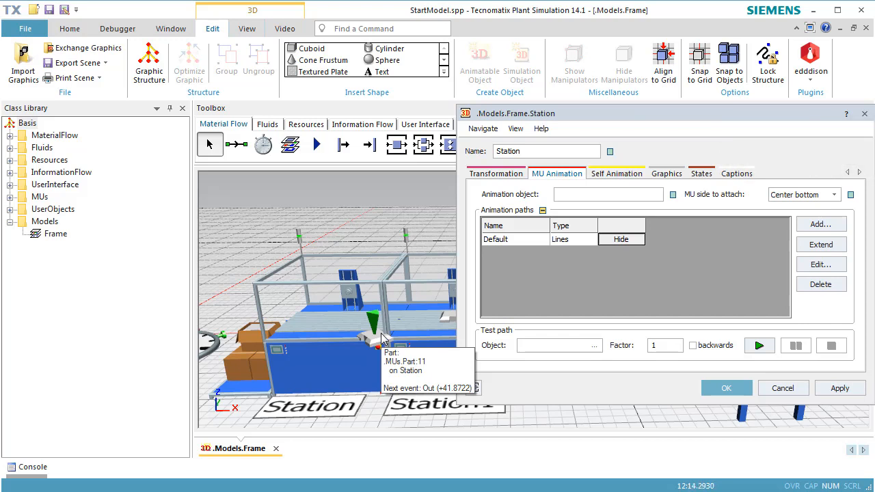
{"action": "key", "text": "ctrl+shift+Right"}
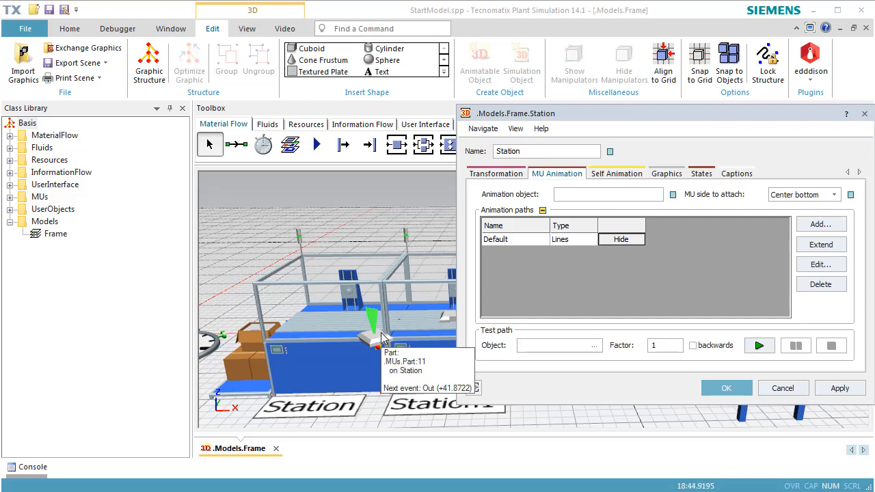
Set Station's anchor point to X 0.6 m, Y -0.6 m with a rotation angle of 120°, and close Station's 3D properties
{"action": "right_click", "coordinate": [371, 318]}
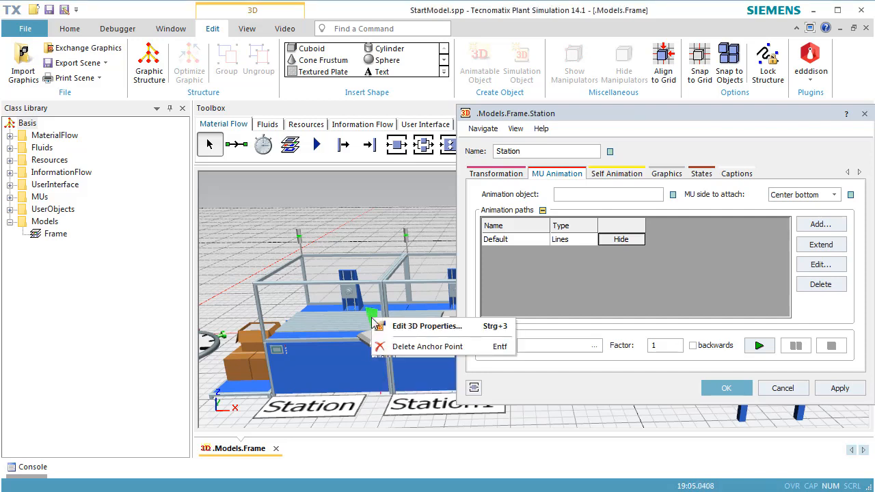
{"action": "left_click", "coordinate": [404, 331]}
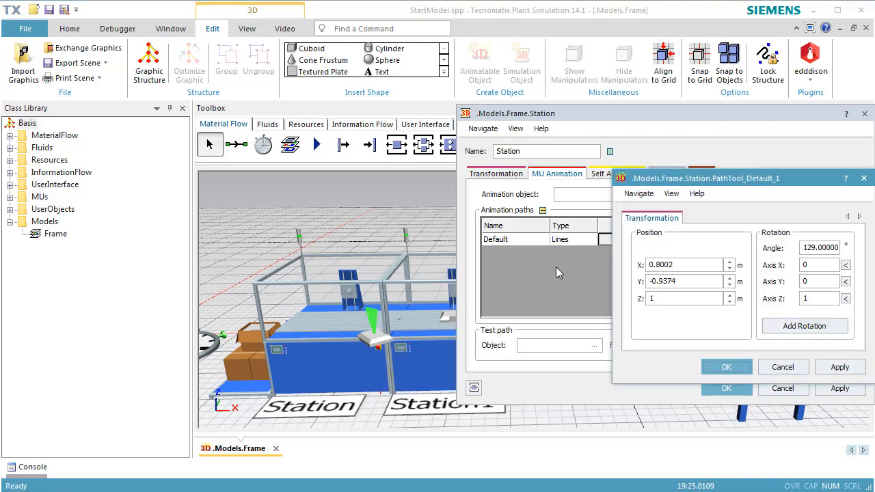
{"action": "left_click", "coordinate": [702, 264]}
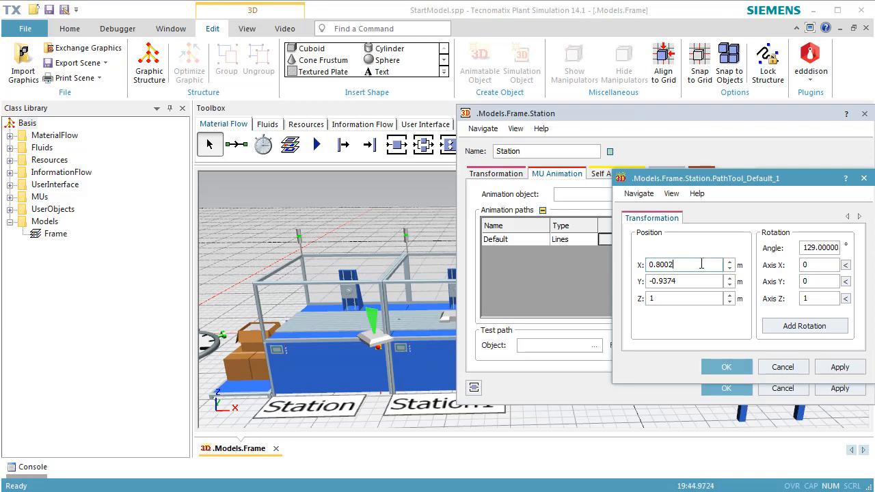
{"action": "double_click", "coordinate": [701, 264]}
{"action": "type", "text": "0.6"}
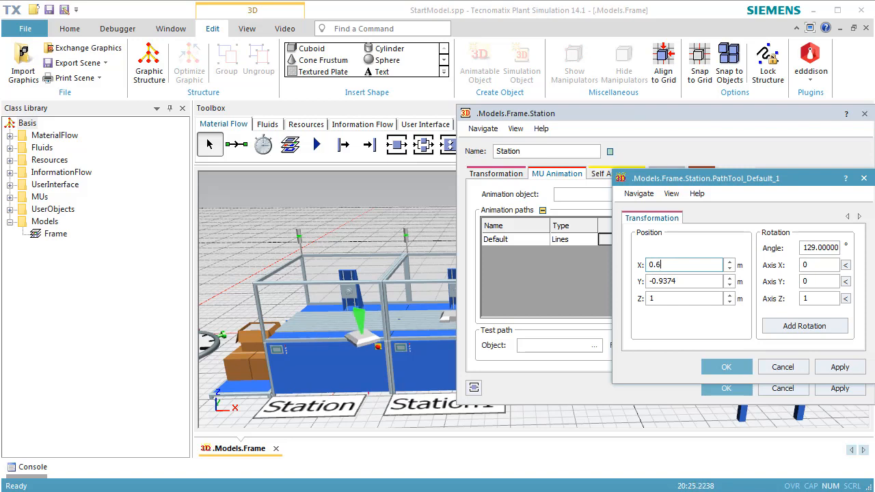
{"action": "double_click", "coordinate": [713, 281]}
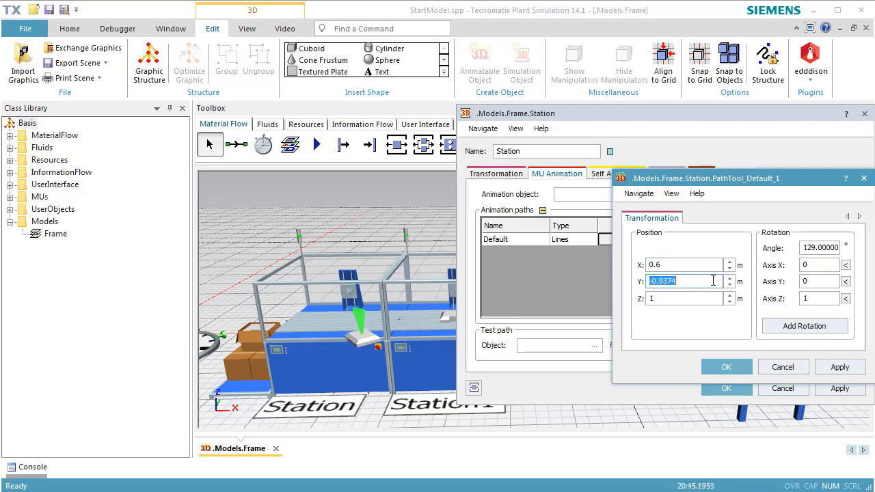
{"action": "type", "text": "-0."}
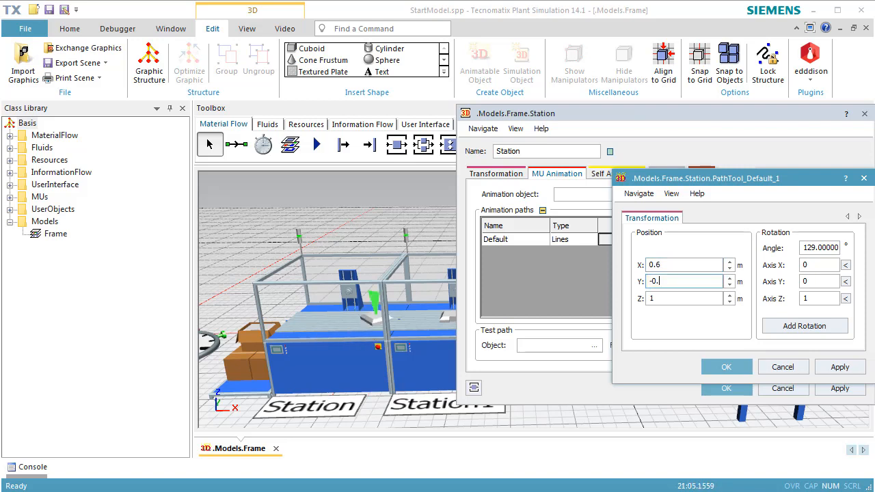
{"action": "type", "text": "6"}
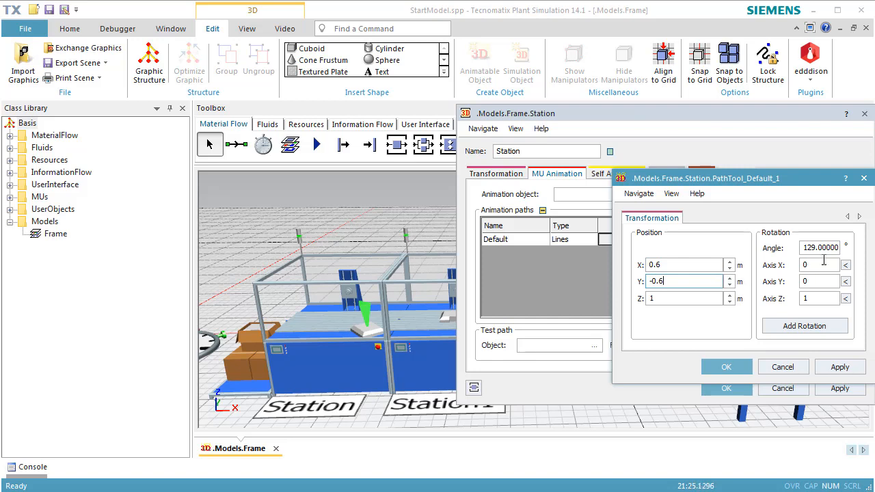
{"action": "double_click", "coordinate": [824, 249]}
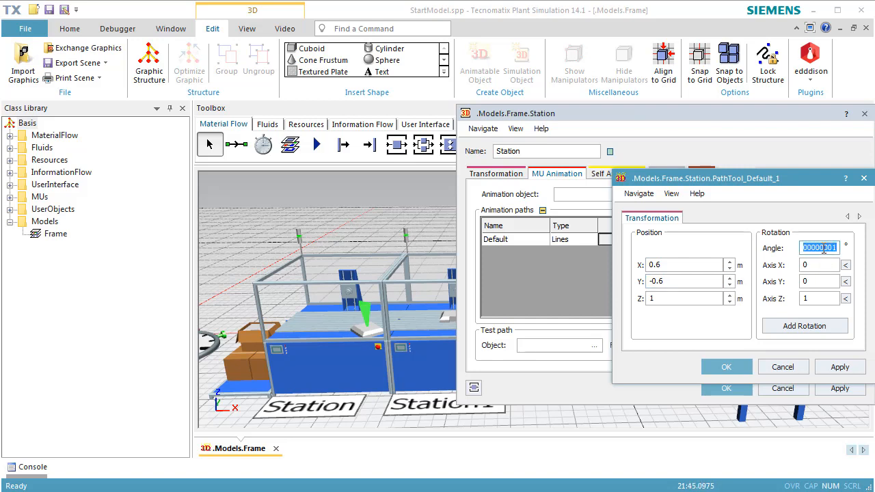
{"action": "type", "text": "120"}
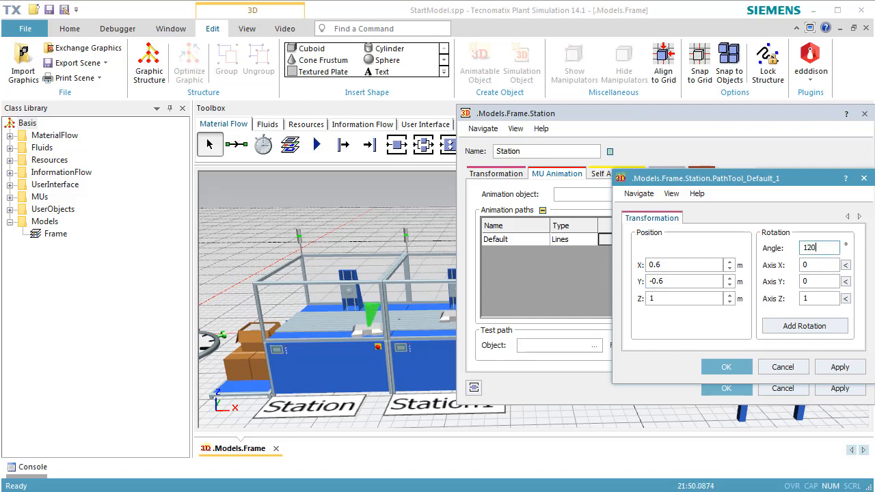
{"action": "left_click", "coordinate": [728, 369]}
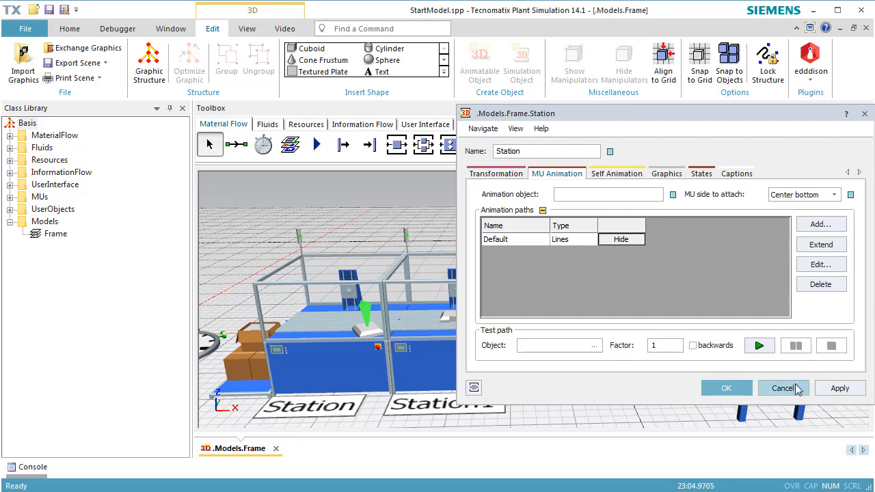
{"action": "left_click", "coordinate": [773, 390]}
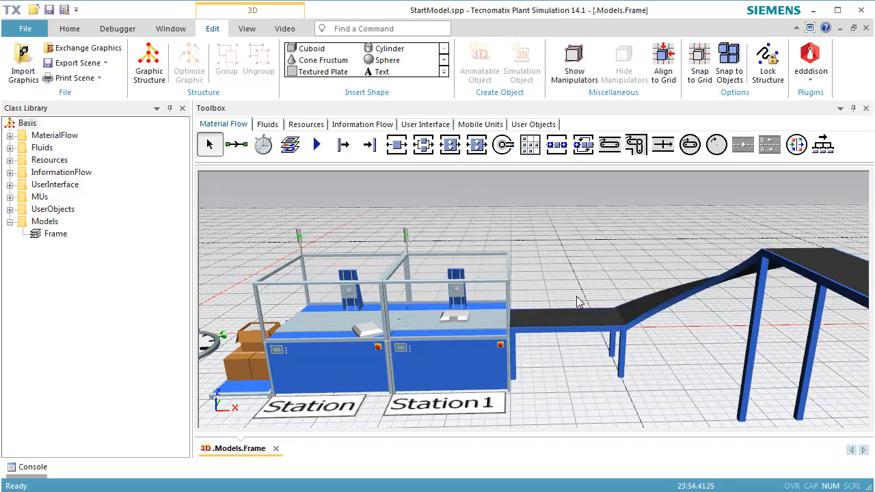
Rerun the simulation from the start to check the part's placement on Station, and reset it
{"action": "right_click", "coordinate": [530, 231]}
{"action": "left_click", "coordinate": [540, 209]}
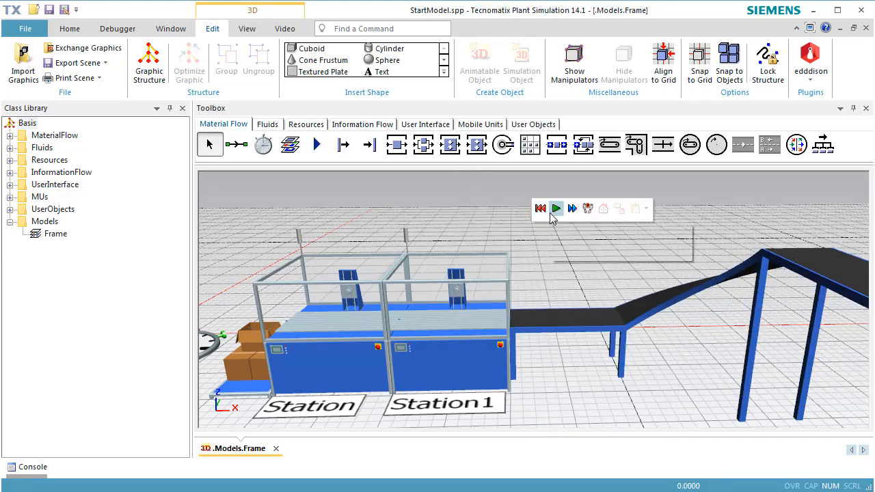
{"action": "left_click", "coordinate": [556, 208]}
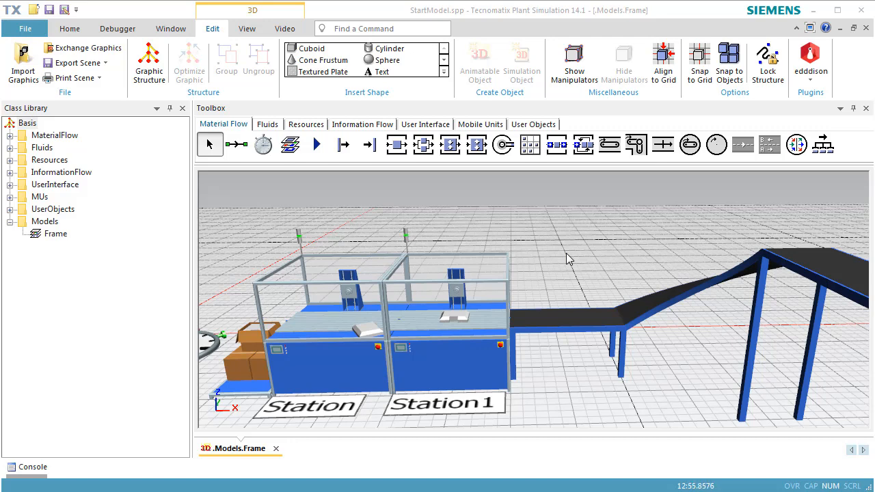
{"action": "right_click", "coordinate": [566, 258]}
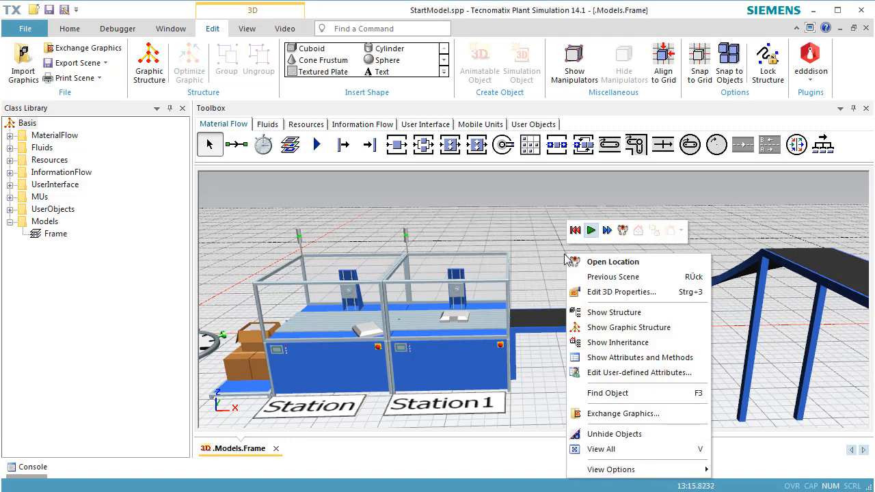
{"action": "left_click", "coordinate": [577, 231]}
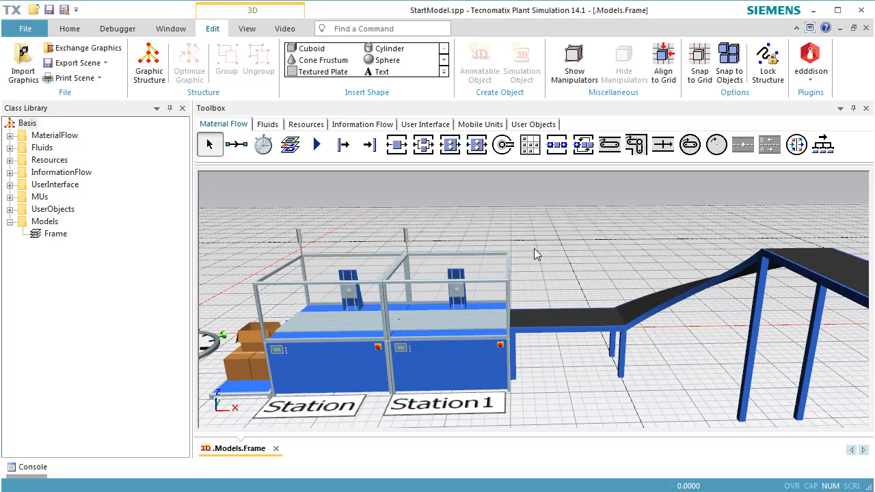
Duplicate the Container class in the MUs folder of the class library
{"action": "left_click", "coordinate": [10, 197]}
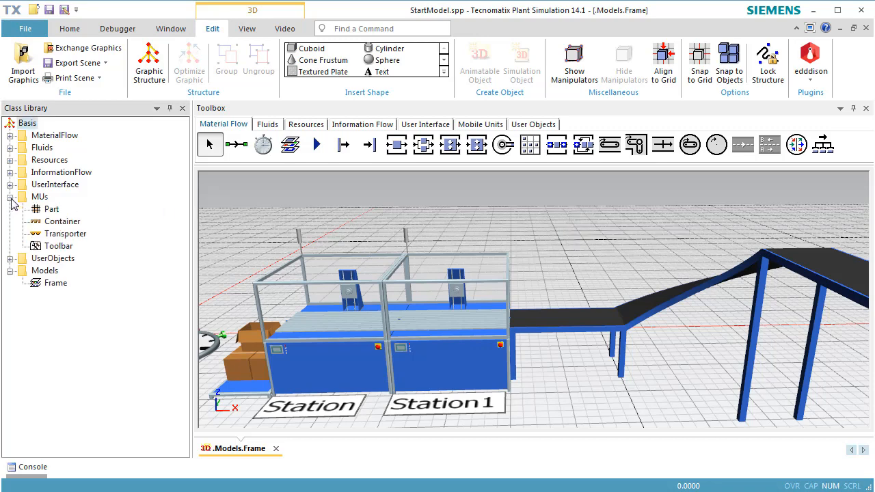
{"action": "left_click", "coordinate": [49, 226]}
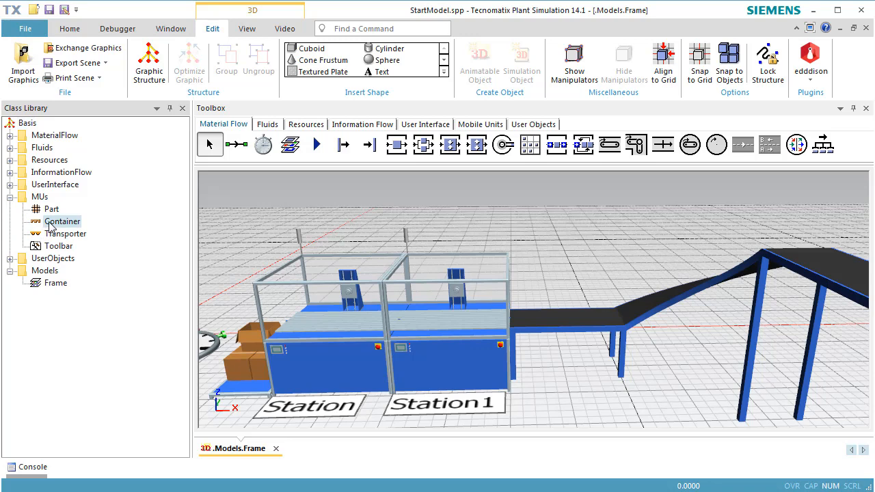
{"action": "right_click", "coordinate": [51, 224]}
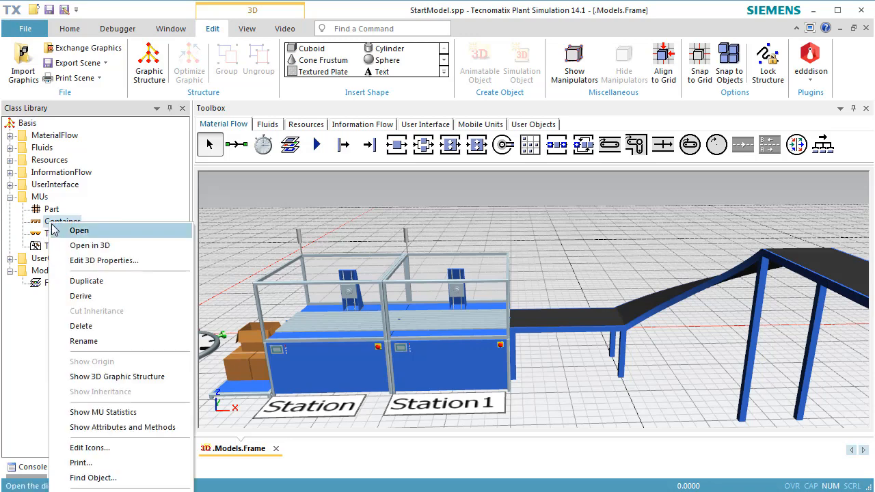
{"action": "left_click", "coordinate": [84, 281]}
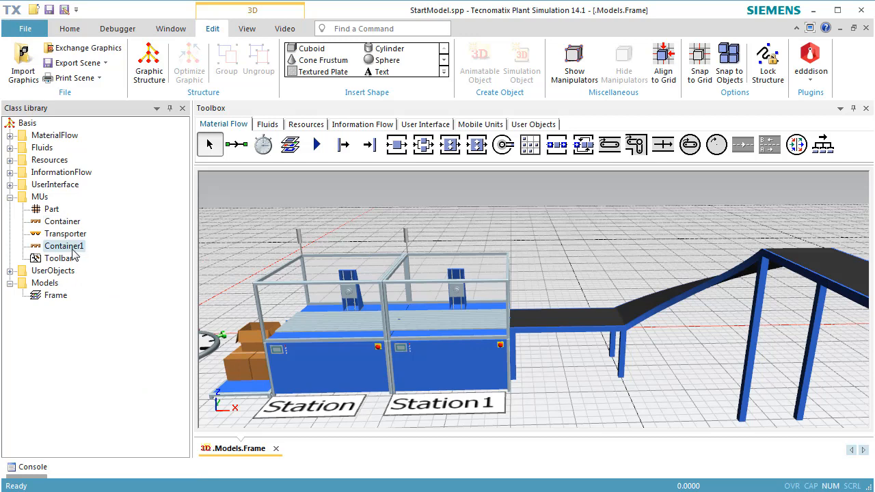
Move Container1 directly below Container in the MUs folder and set its X-dimension to 3 and Y-dimension to 4
{"action": "left_click_drag", "start_coordinate": [74, 254], "coordinate": [77, 237]}
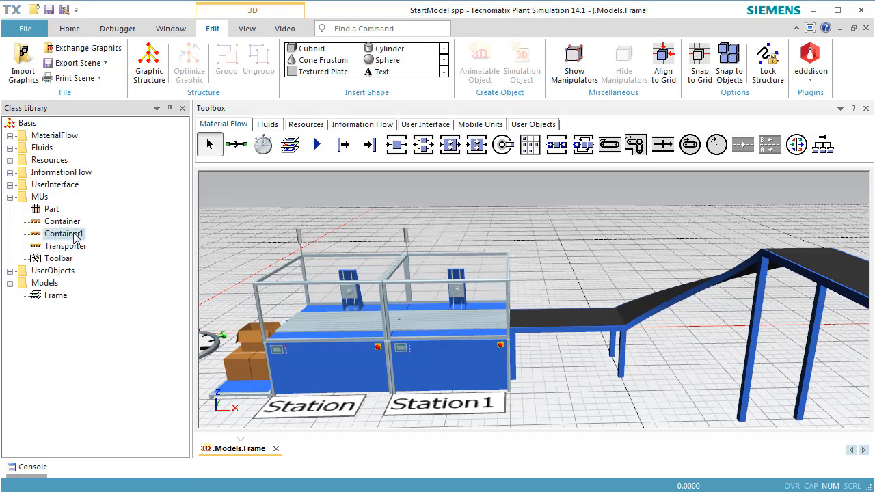
{"action": "right_click", "coordinate": [74, 237]}
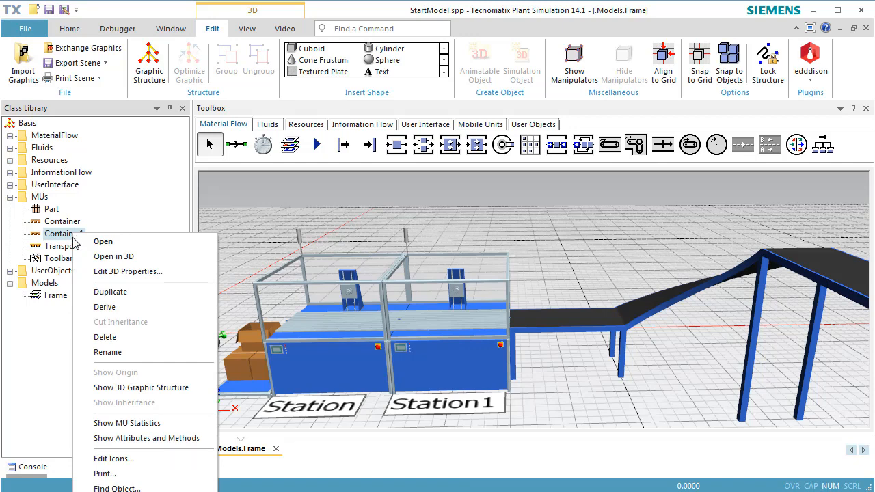
{"action": "left_click", "coordinate": [65, 237]}
{"action": "double_click", "coordinate": [65, 237]}
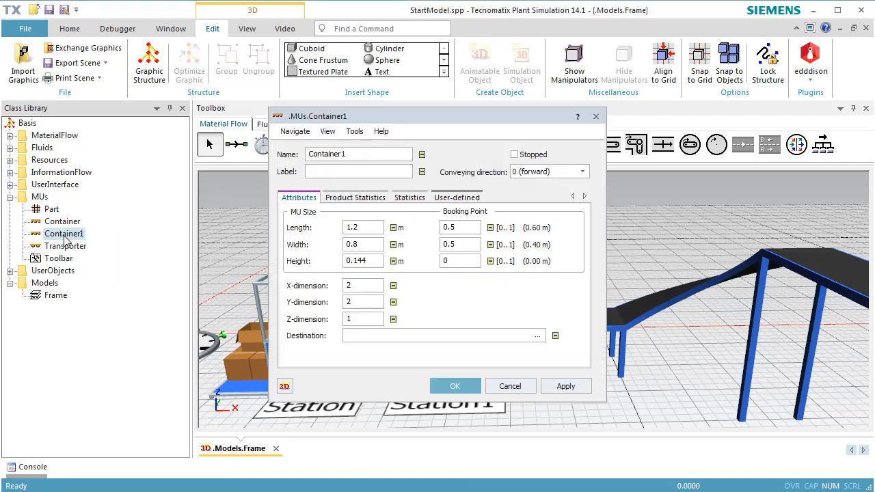
{"action": "double_click", "coordinate": [364, 286]}
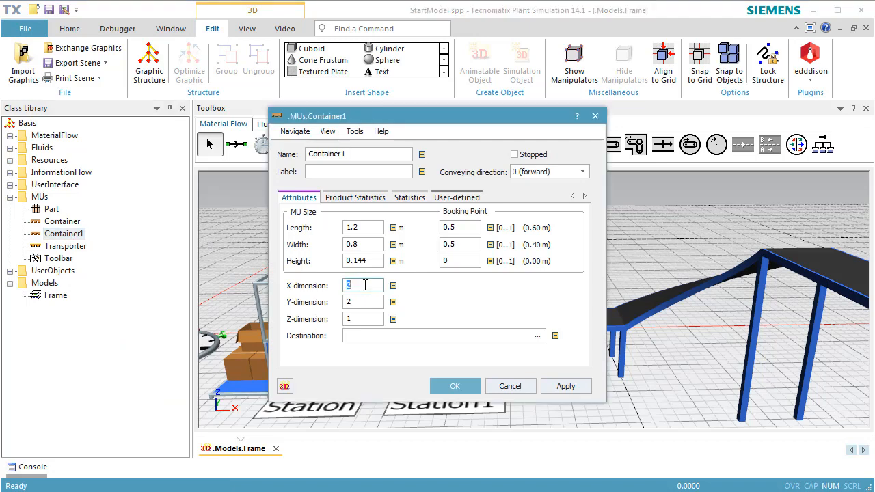
{"action": "type", "text": "3"}
{"action": "double_click", "coordinate": [376, 302]}
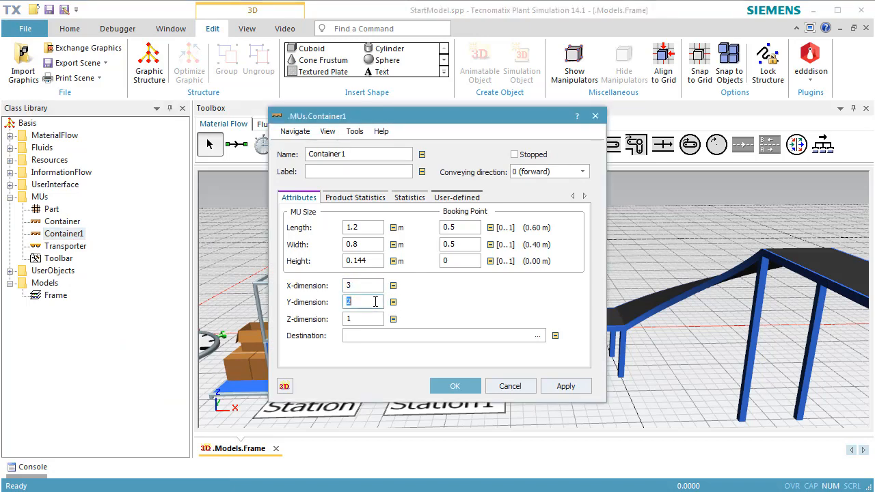
{"action": "type", "text": "4"}
{"action": "left_click", "coordinate": [470, 387]}
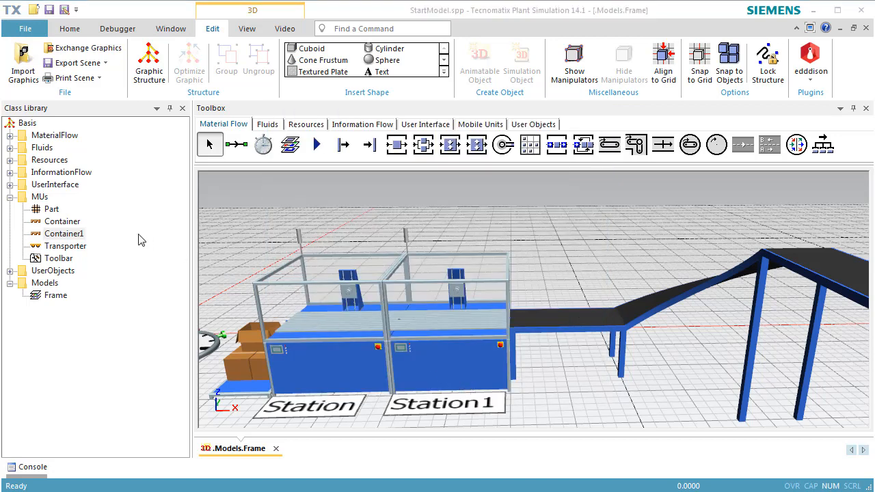
Open Container1 in 3D and exchange its graphics for Box800x600x320.s3d from the Containers folder, adopting the graphic's dimensions as MU size
{"action": "left_click", "coordinate": [62, 235]}
{"action": "right_click", "coordinate": [63, 237]}
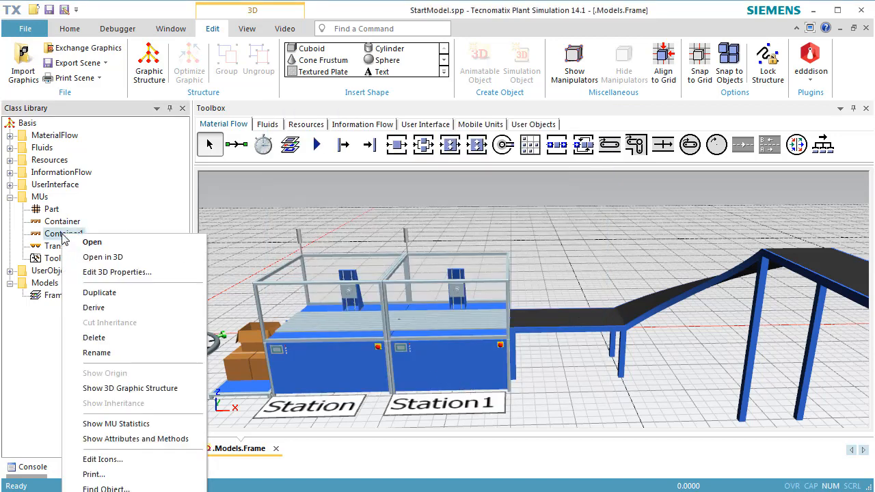
{"action": "left_click", "coordinate": [93, 257]}
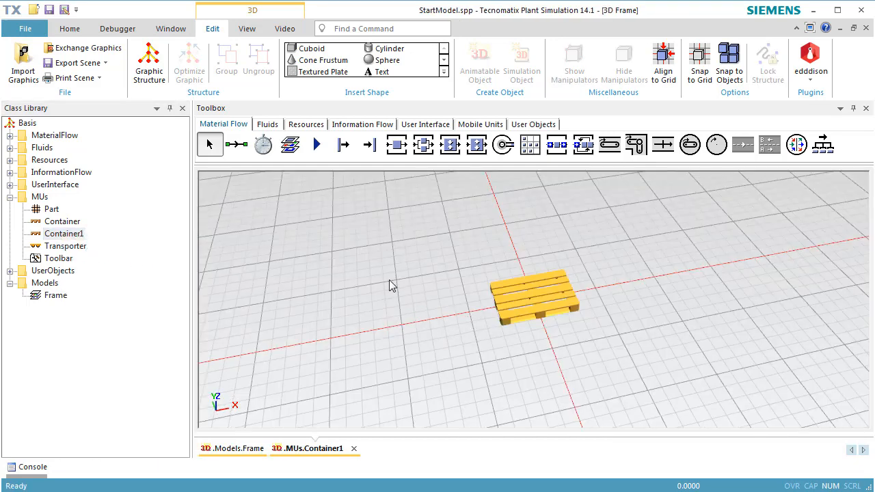
{"action": "left_click", "coordinate": [73, 47]}
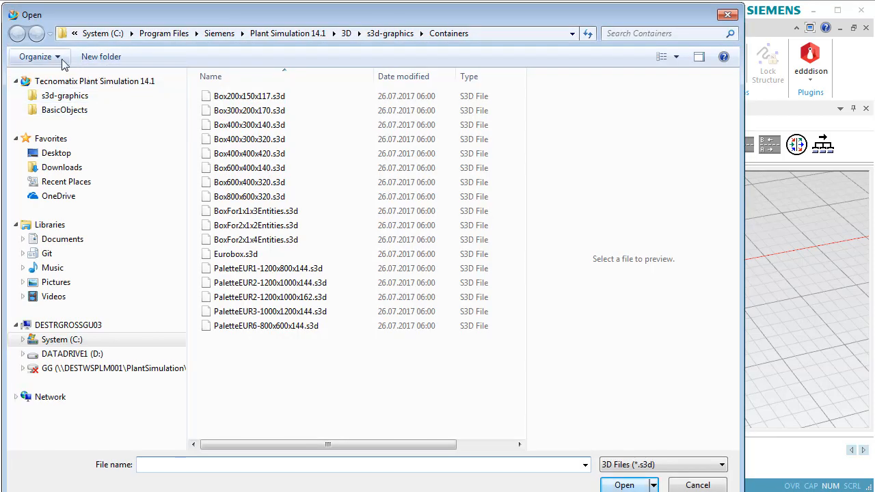
{"action": "left_click", "coordinate": [82, 96]}
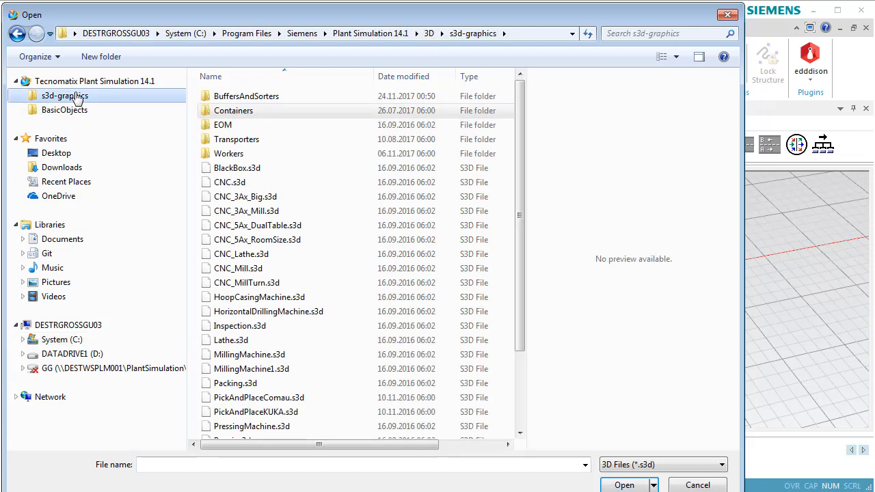
{"action": "double_click", "coordinate": [223, 113]}
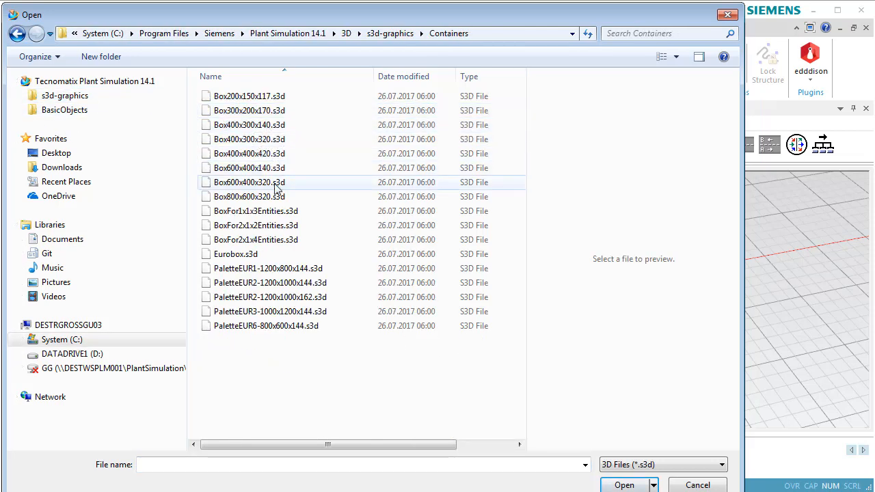
{"action": "left_click", "coordinate": [265, 199]}
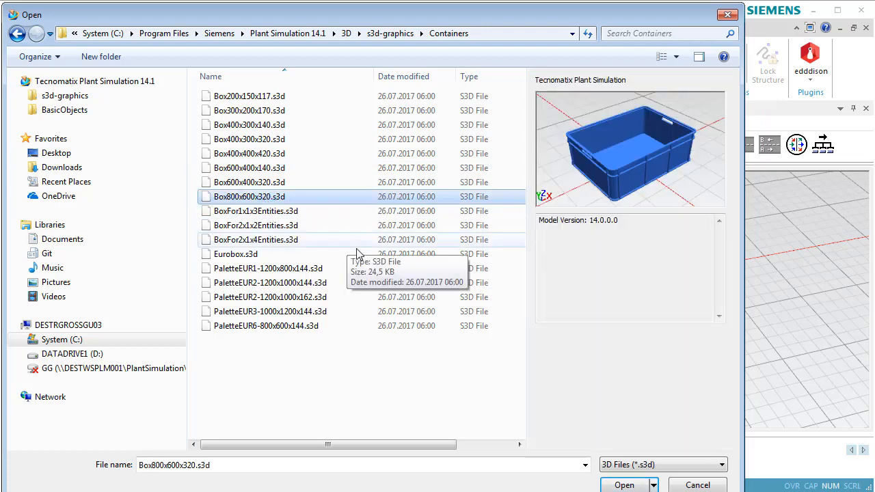
{"action": "left_click", "coordinate": [623, 485]}
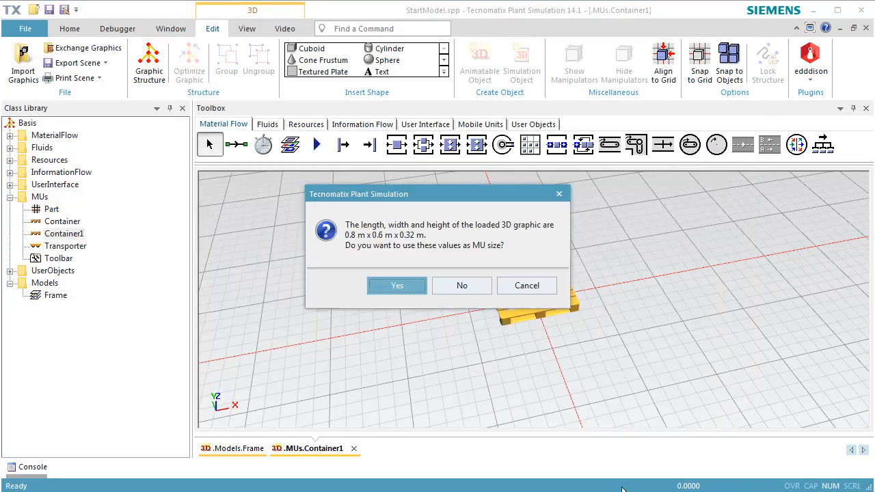
{"action": "left_click", "coordinate": [399, 286]}
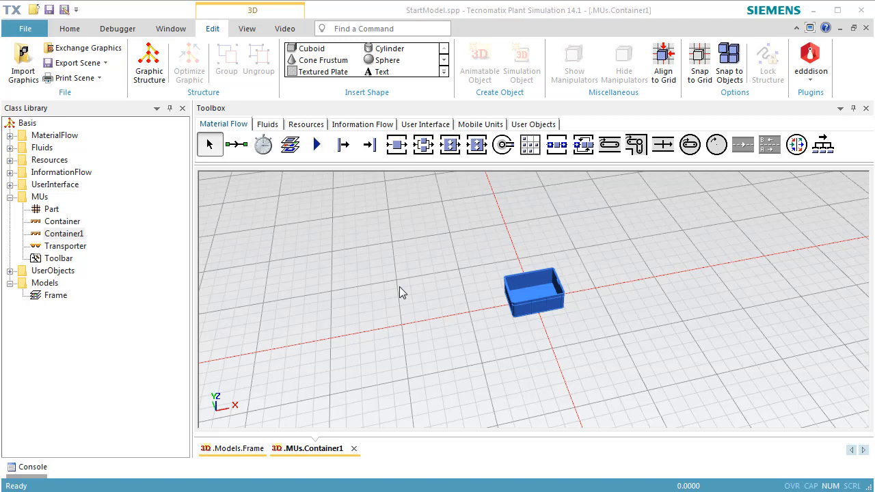
Duplicate the Part class in the MUs folder and move the copy directly below Part
{"action": "left_click", "coordinate": [52, 210]}
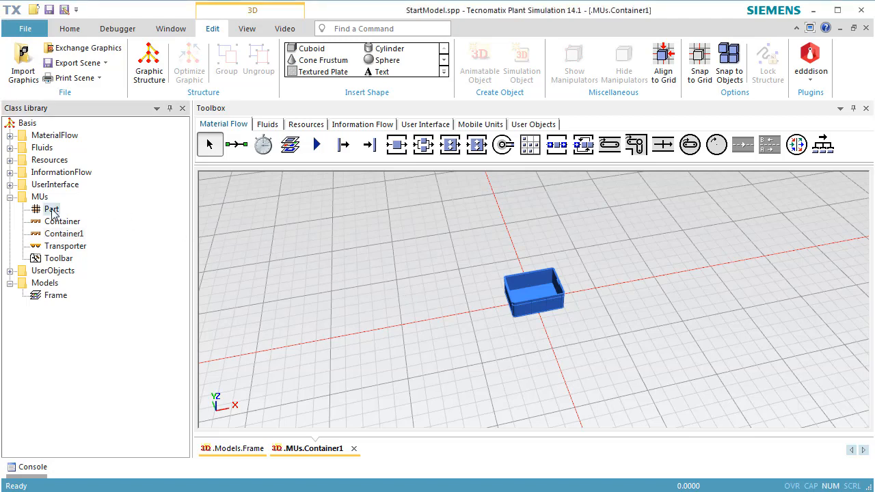
{"action": "right_click", "coordinate": [52, 210]}
{"action": "left_click", "coordinate": [74, 268]}
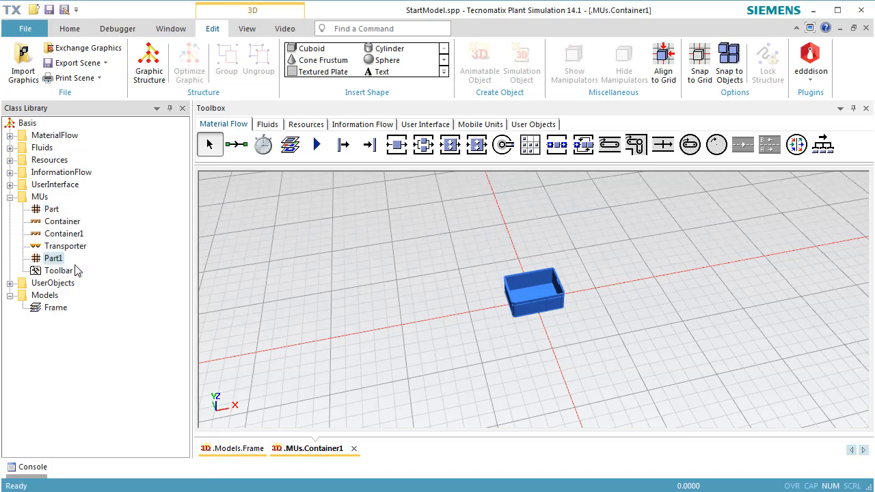
{"action": "left_click_drag", "start_coordinate": [55, 262], "coordinate": [55, 221]}
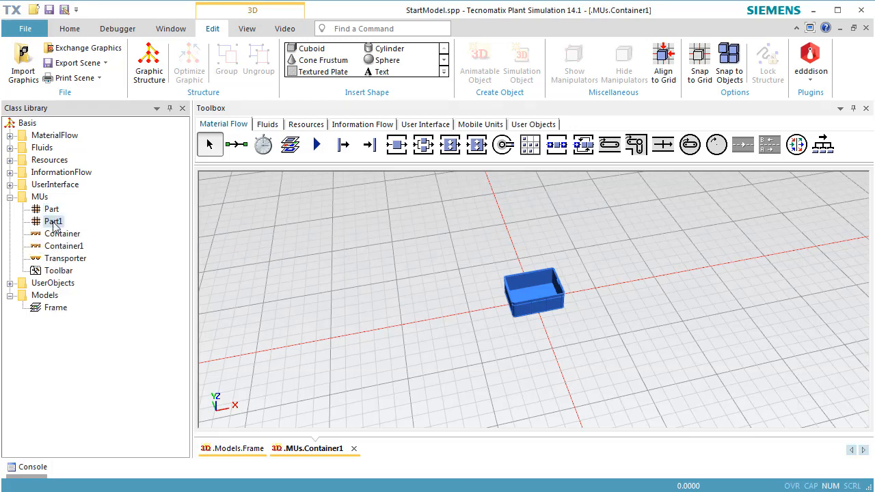
Open Part1 in 3D and delete its default graphic
{"action": "right_click", "coordinate": [53, 222]}
{"action": "left_click", "coordinate": [75, 246]}
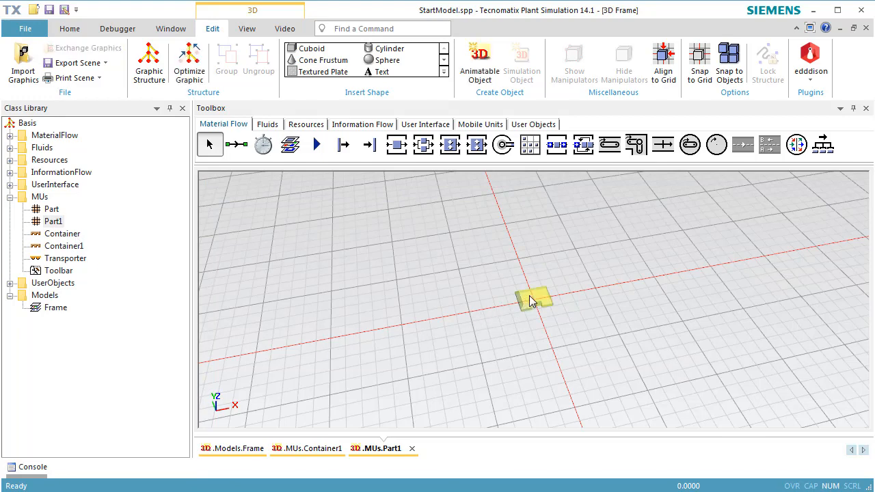
{"action": "left_click", "coordinate": [524, 300]}
{"action": "key", "text": "Delete"}
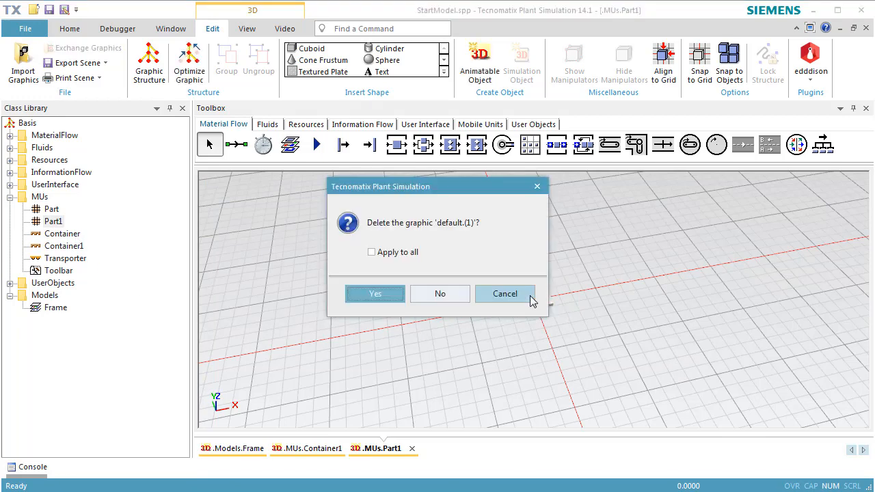
{"action": "left_click", "coordinate": [393, 295]}
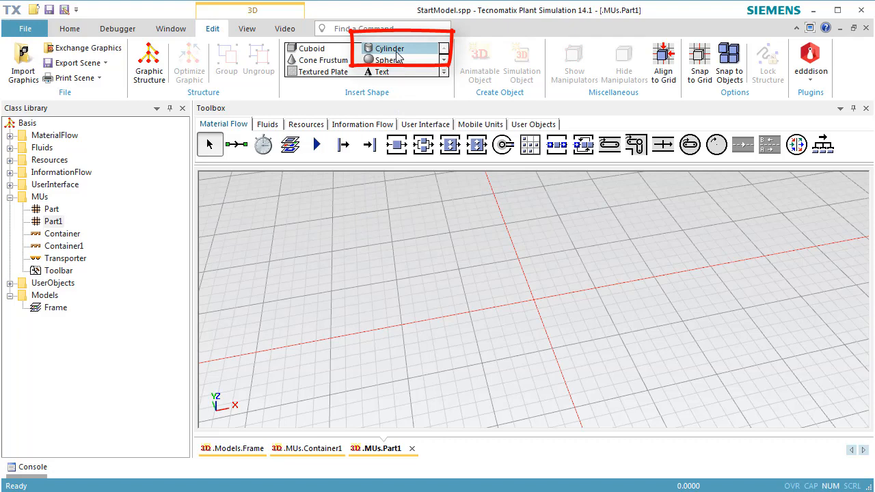
Create a cylinder with radius 0.05 m and height 0.3 m and place it near the origin of Part1's scene
{"action": "left_click", "coordinate": [396, 54]}
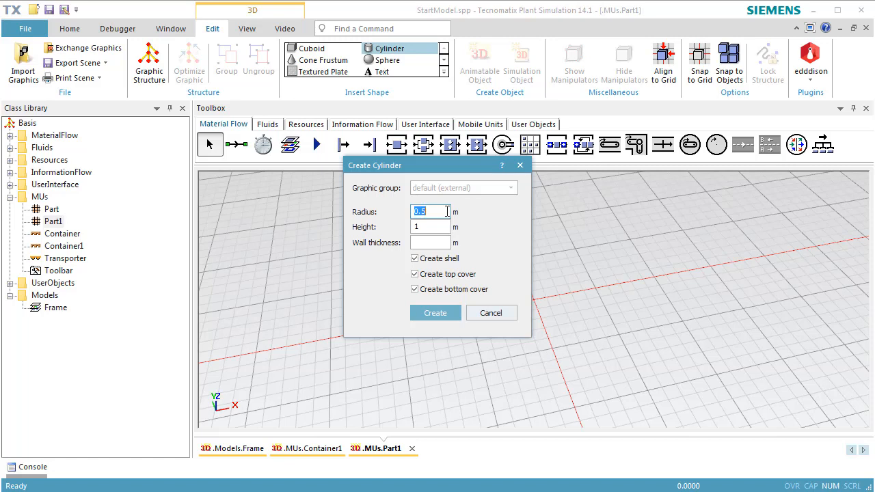
{"action": "type", "text": "0.05"}
{"action": "double_click", "coordinate": [445, 229]}
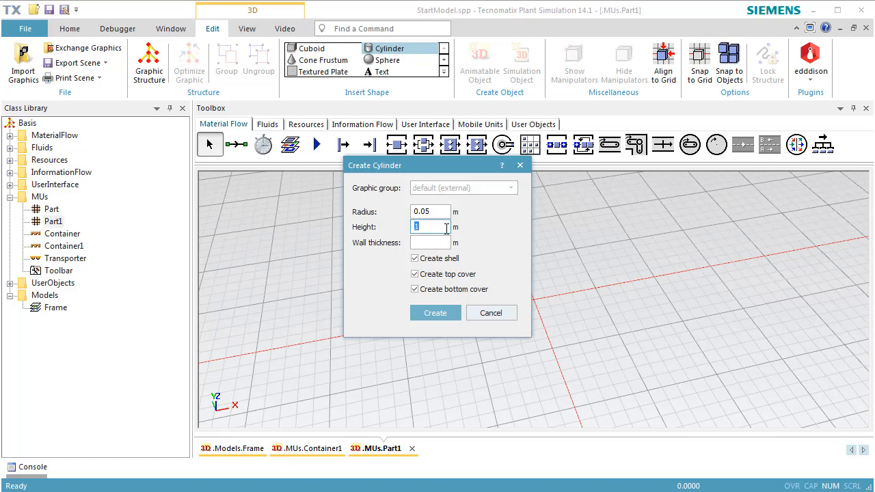
{"action": "type", "text": "0.3"}
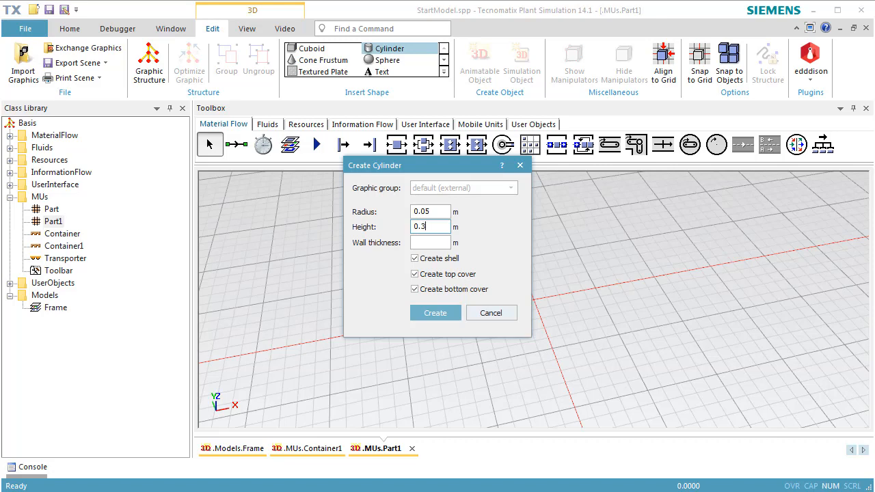
{"action": "left_click", "coordinate": [448, 313]}
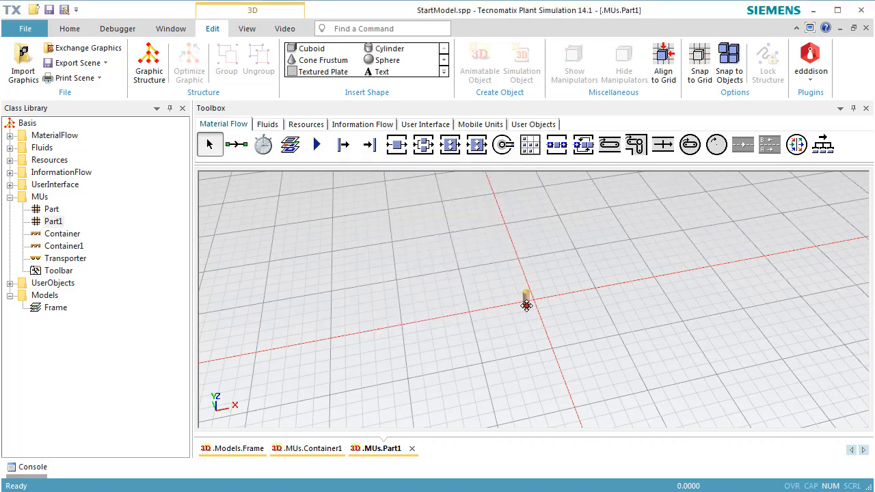
{"action": "left_click", "coordinate": [535, 299]}
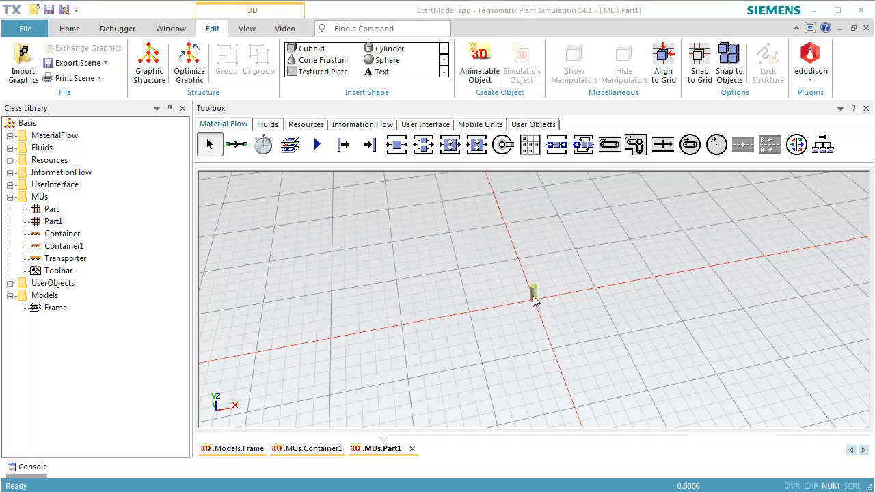
Set the cylinder's position to X 0 m and Y 0 m, and close the 3D views of Part1 and Container1
{"action": "right_click", "coordinate": [532, 293]}
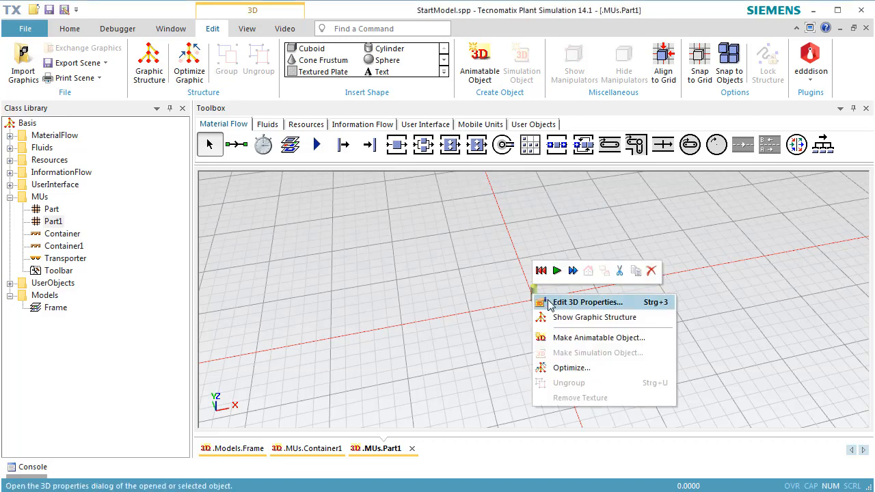
{"action": "left_click", "coordinate": [551, 304]}
{"action": "double_click", "coordinate": [544, 230]}
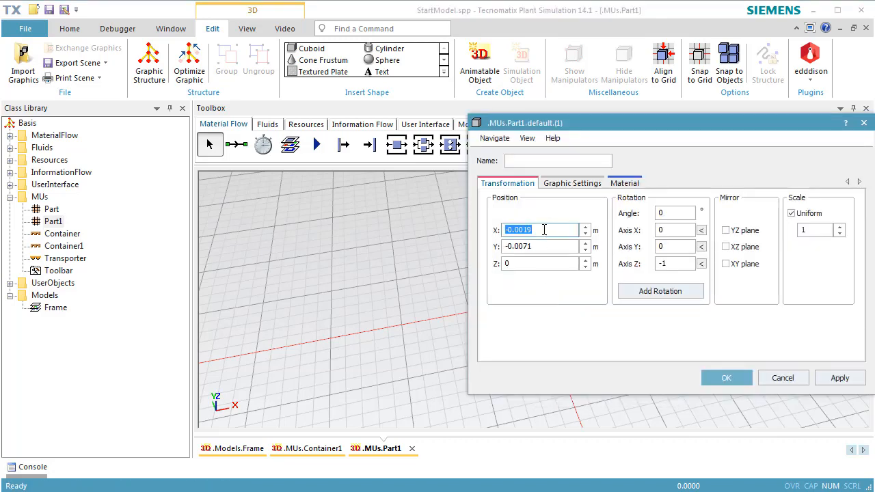
{"action": "type", "text": "0"}
{"action": "double_click", "coordinate": [568, 247]}
{"action": "type", "text": "0"}
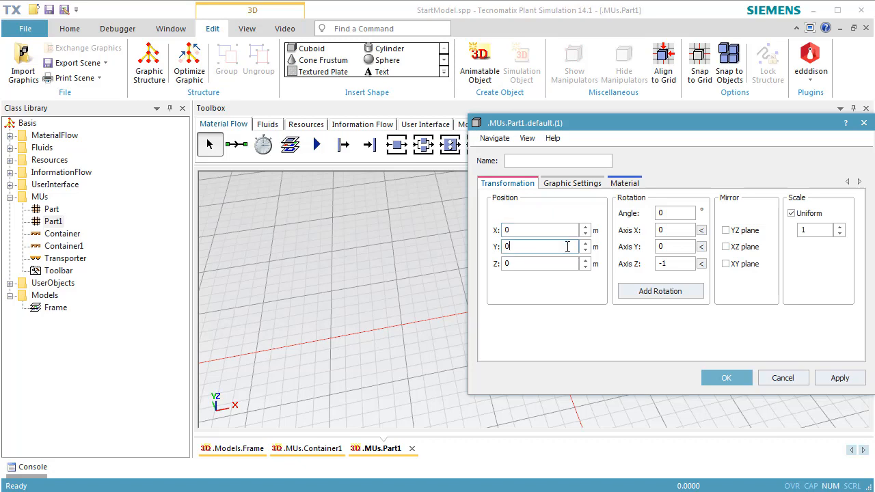
{"action": "left_click", "coordinate": [838, 380]}
{"action": "left_click", "coordinate": [743, 379]}
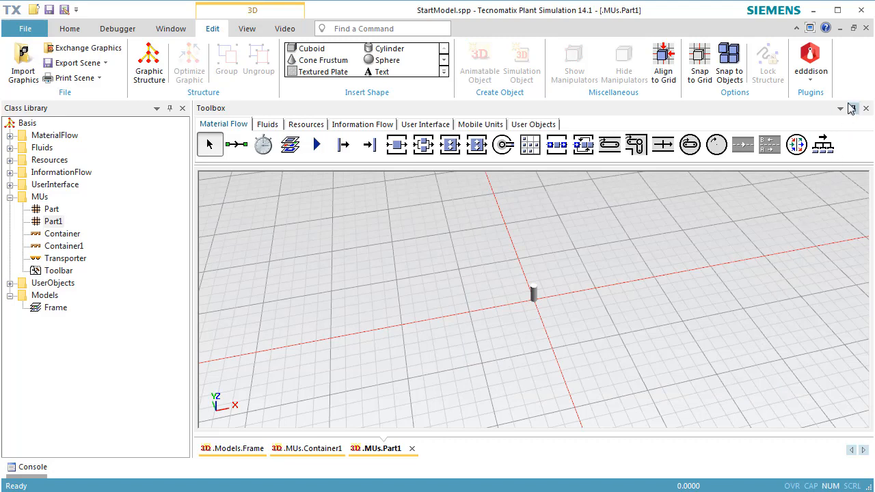
{"action": "left_click", "coordinate": [866, 28]}
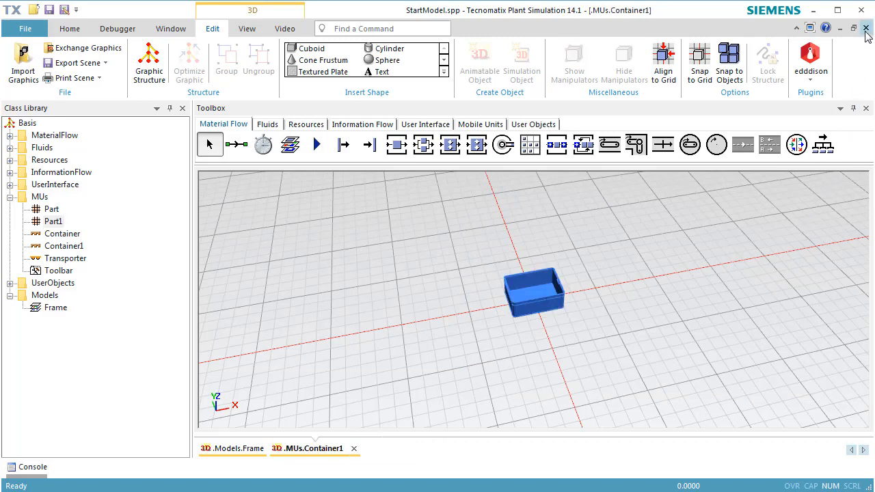
{"action": "left_click", "coordinate": [866, 30]}
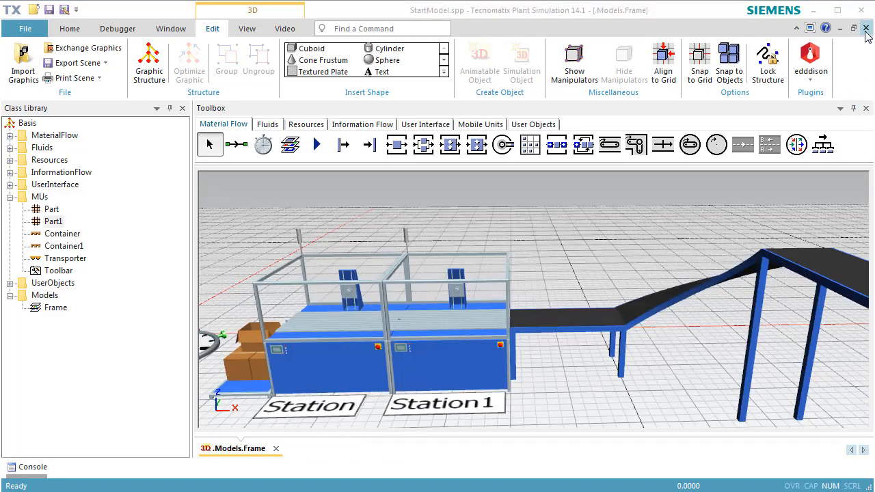
Calculate Part1's MU dimensions from its 3D graphic and accept them
{"action": "left_click", "coordinate": [55, 223]}
{"action": "double_click", "coordinate": [58, 226]}
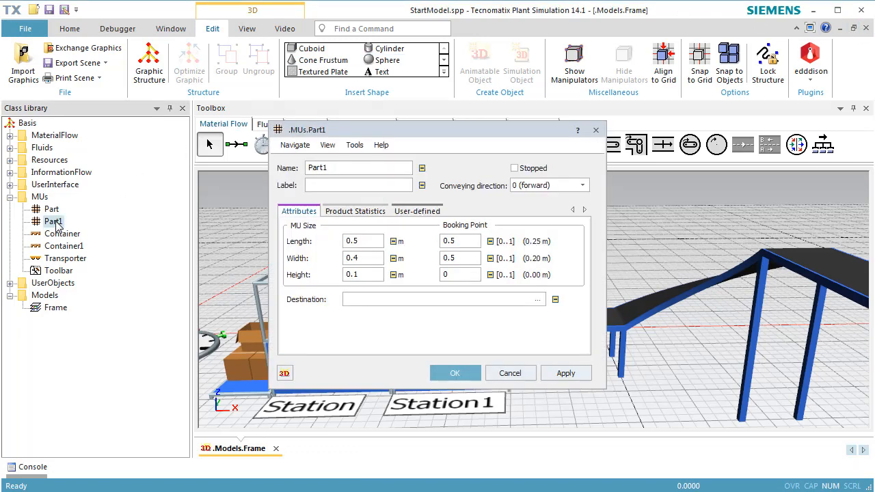
{"action": "left_click", "coordinate": [363, 147]}
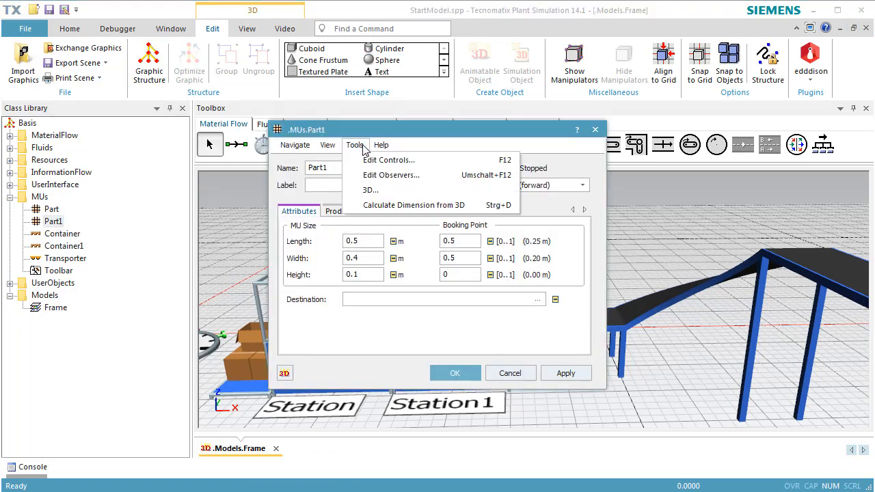
{"action": "left_click", "coordinate": [383, 205]}
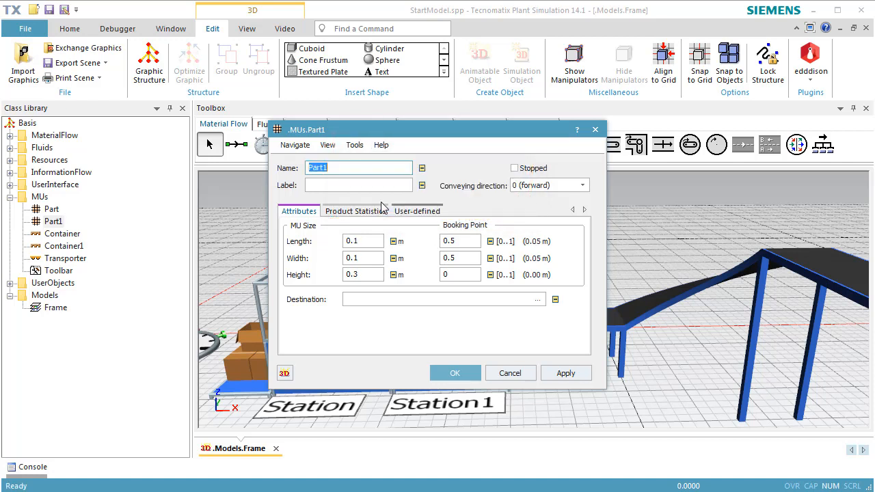
{"action": "left_click", "coordinate": [440, 374]}
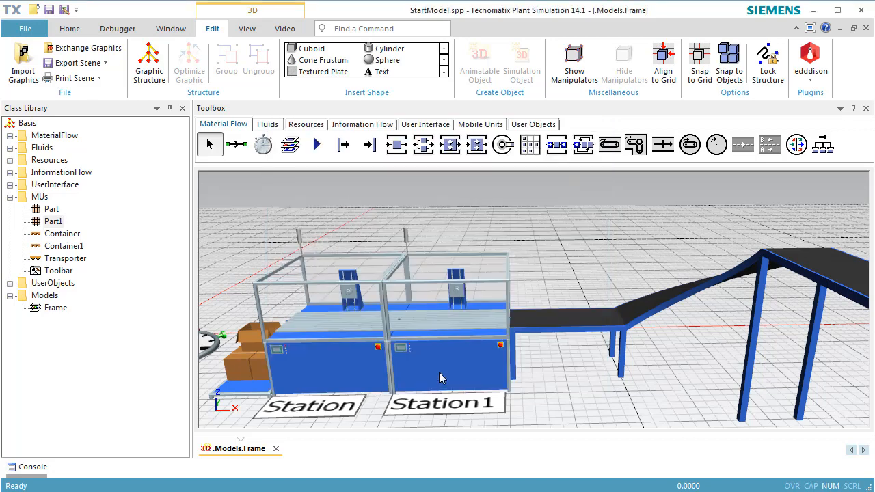
Place an instance of Container1 on Station1 in the 3D frame
{"action": "double_click", "coordinate": [377, 364]}
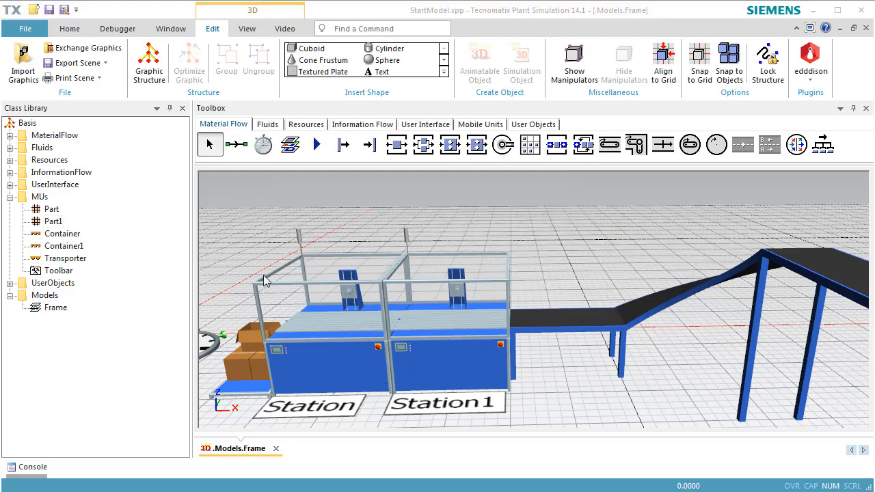
{"action": "left_click", "coordinate": [67, 248]}
{"action": "left_click_drag", "start_coordinate": [66, 247], "coordinate": [455, 327]}
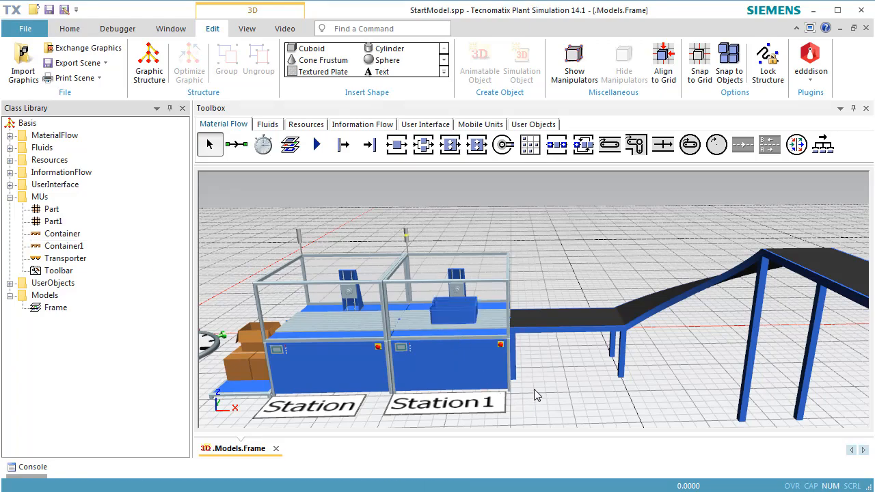
Fill the container on Station1 with twelve Part1 cylinders
{"action": "middle_click_drag", "start_coordinate": [534, 389], "coordinate": [543, 419]}
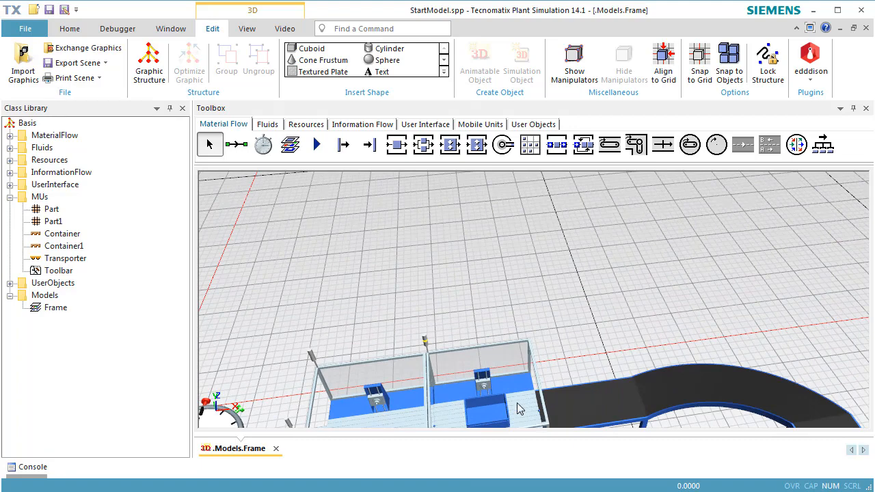
{"action": "scroll", "coordinate": [507, 397], "scroll_direction": "up", "scroll_amount": 4}
{"action": "scroll", "coordinate": [506, 390], "scroll_direction": "up", "scroll_amount": 5}
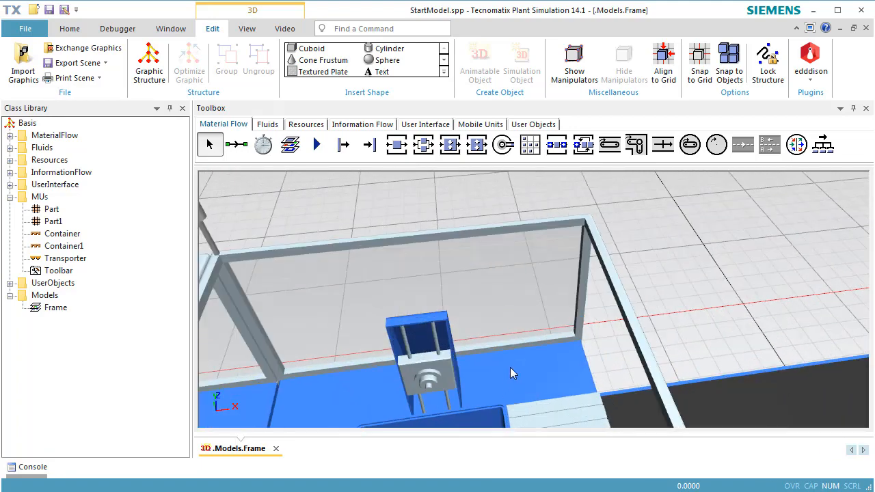
{"action": "left_click", "coordinate": [511, 278]}
{"action": "middle_click_drag", "start_coordinate": [512, 278], "coordinate": [513, 287]}
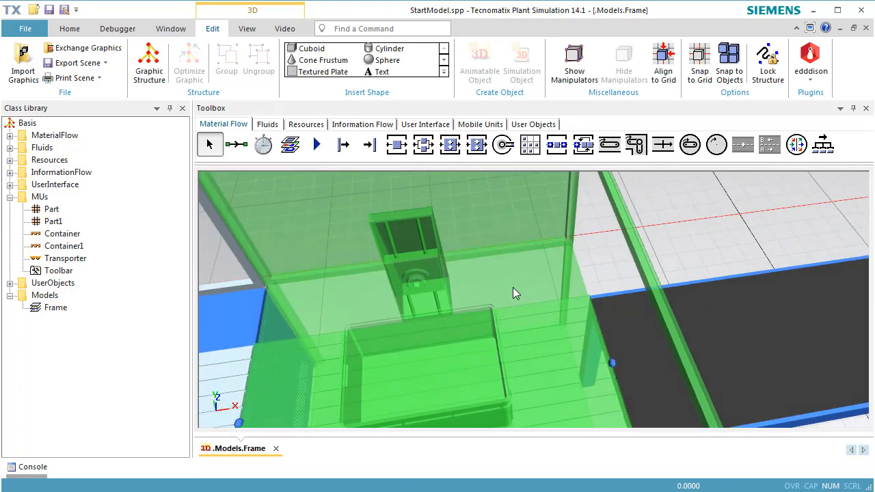
{"action": "left_click", "coordinate": [50, 224]}
{"action": "left_click_drag", "start_coordinate": [51, 223], "coordinate": [391, 372]}
{"action": "left_click", "coordinate": [702, 223]}
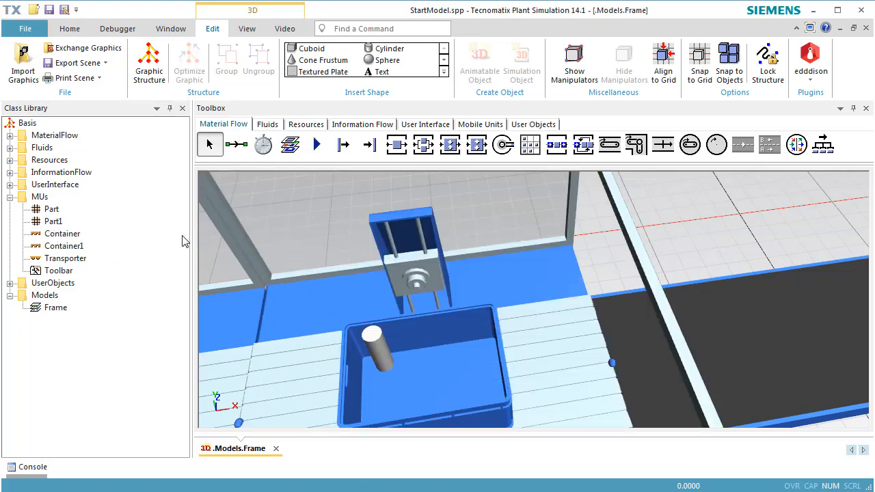
{"action": "left_click", "coordinate": [56, 224]}
{"action": "left_click_drag", "start_coordinate": [56, 226], "coordinate": [420, 355]}
{"action": "left_click_drag", "start_coordinate": [56, 226], "coordinate": [267, 286]}
{"action": "left_click_drag", "start_coordinate": [53, 222], "coordinate": [386, 390]}
{"action": "left_click_drag", "start_coordinate": [51, 226], "coordinate": [476, 370]}
{"action": "left_click_drag", "start_coordinate": [53, 222], "coordinate": [376, 405]}
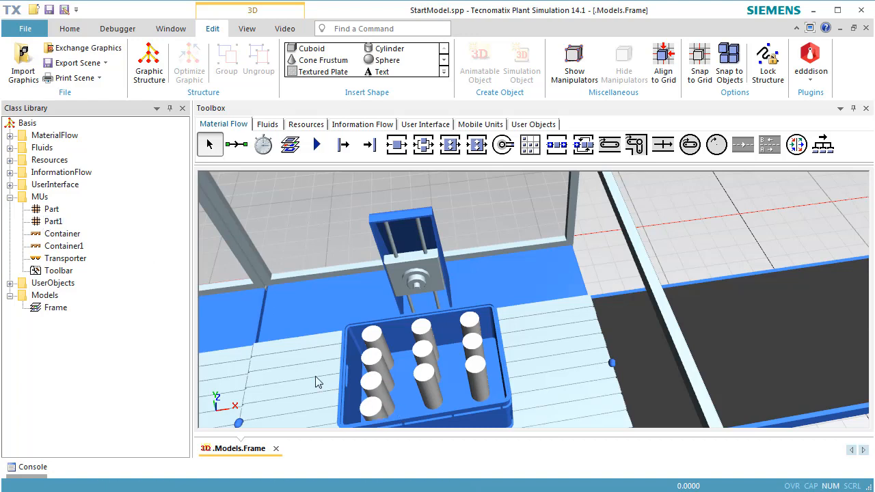
{"action": "left_click_drag", "start_coordinate": [53, 222], "coordinate": [452, 403]}
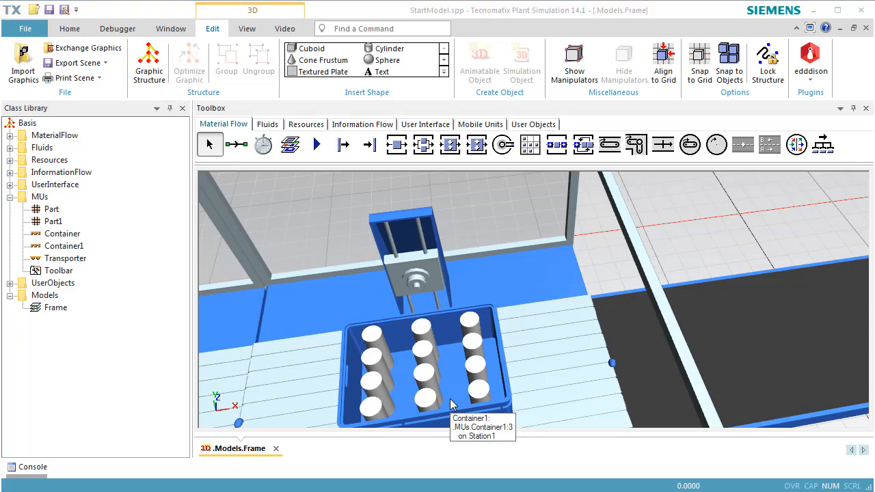
Show the MU animation area of the container on Station1 in its 3D properties, and close the dialog
{"action": "left_click", "coordinate": [452, 404]}
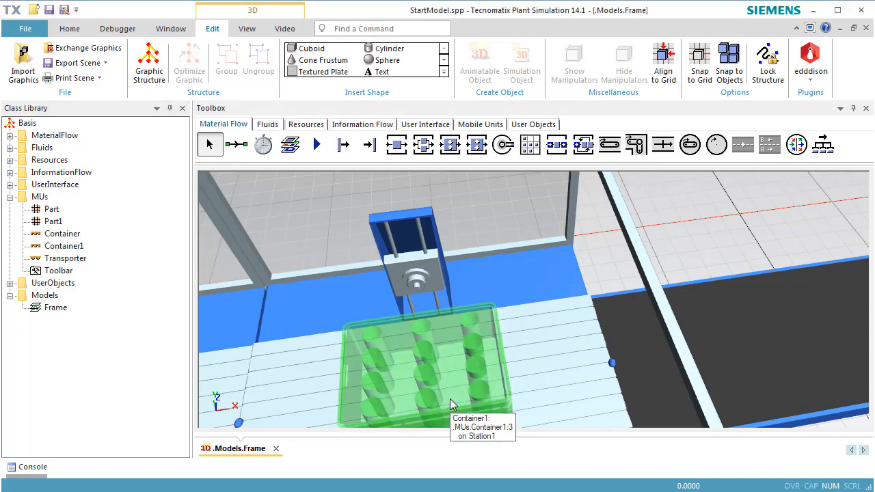
{"action": "right_click", "coordinate": [450, 399]}
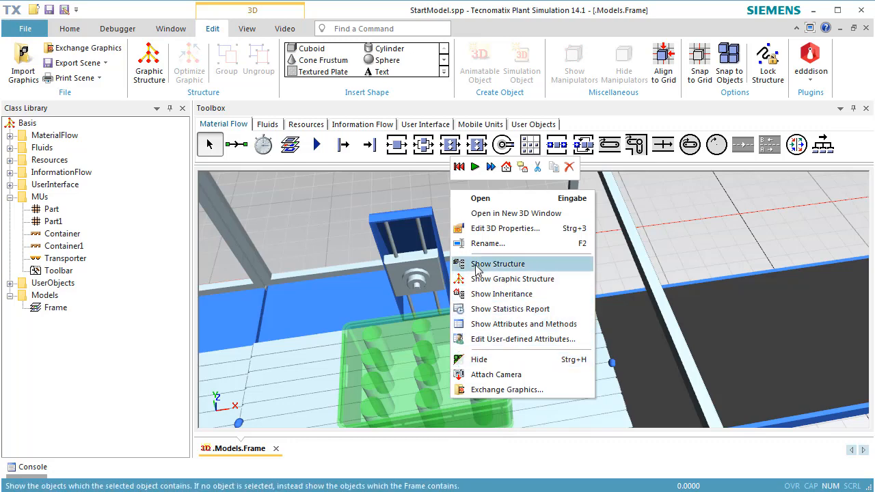
{"action": "left_click", "coordinate": [487, 232]}
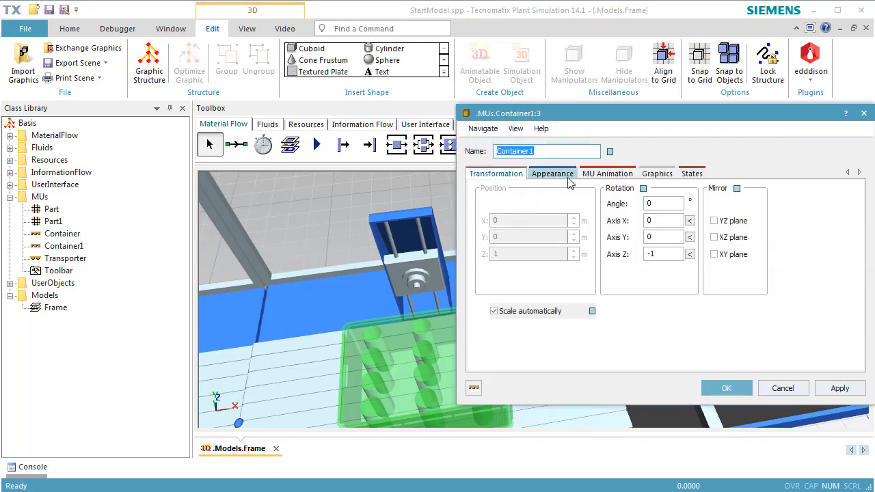
{"action": "left_click_drag", "start_coordinate": [641, 123], "coordinate": [631, 33]}
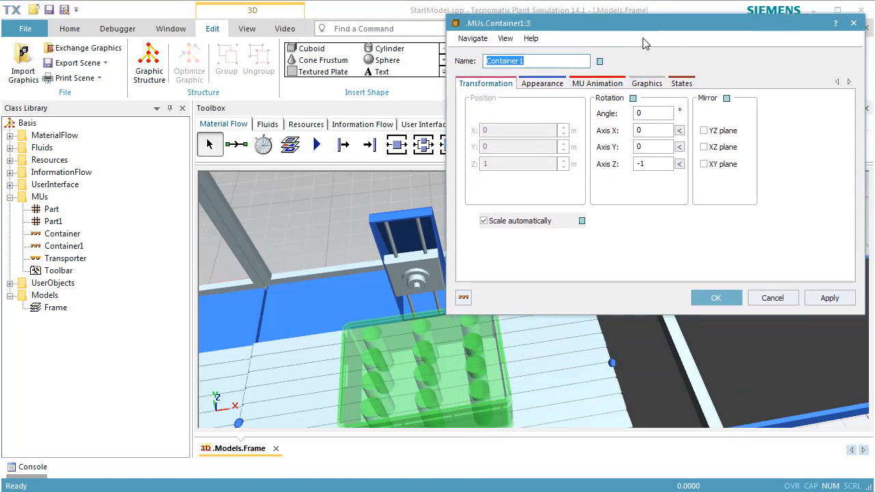
{"action": "left_click", "coordinate": [594, 83]}
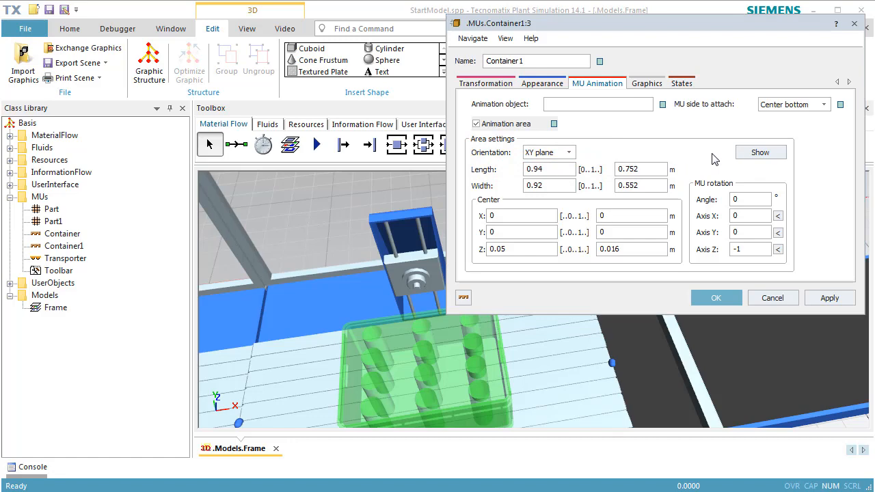
{"action": "left_click", "coordinate": [755, 156]}
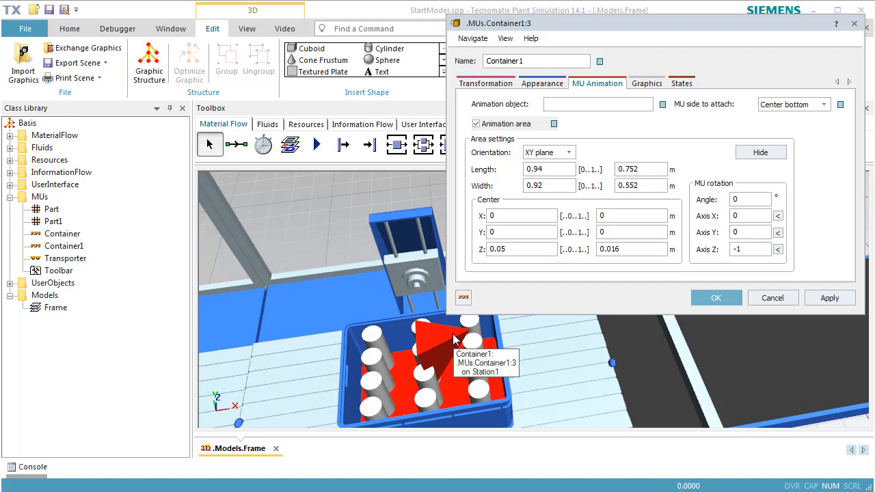
{"action": "left_click", "coordinate": [701, 299]}
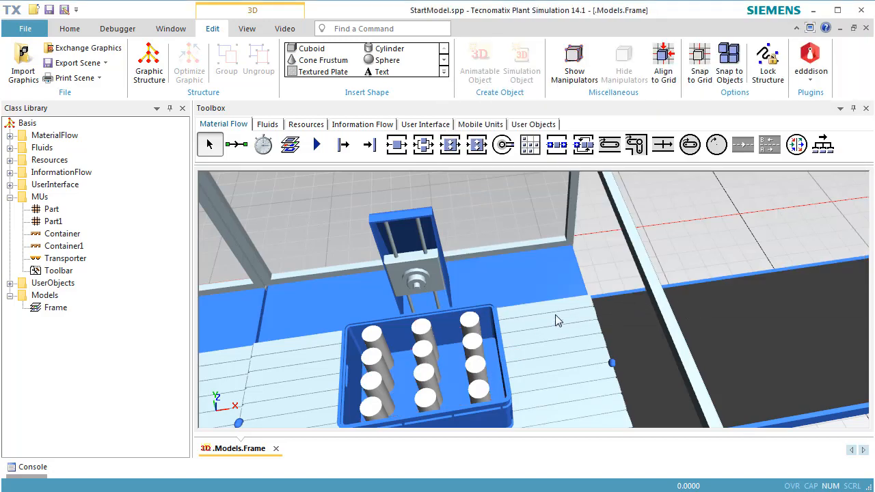
Reset the simulation to clear the container and its parts from Station1
{"action": "right_click", "coordinate": [595, 271]}
{"action": "left_click", "coordinate": [604, 244]}
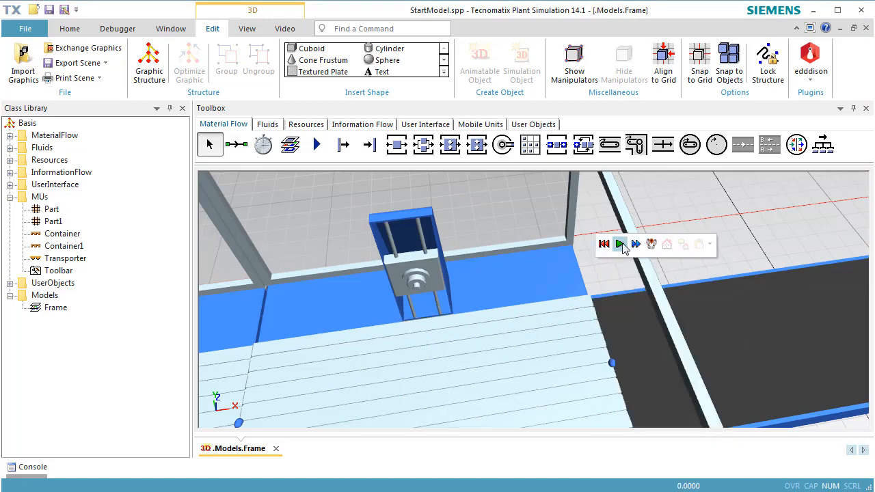
Set the MU side to attach to Right bottom in the Line conveyor's MU animation properties and apply it
{"action": "scroll", "coordinate": [690, 233], "scroll_direction": "up", "scroll_amount": 1}
{"action": "scroll", "coordinate": [692, 233], "scroll_direction": "down", "scroll_amount": 5}
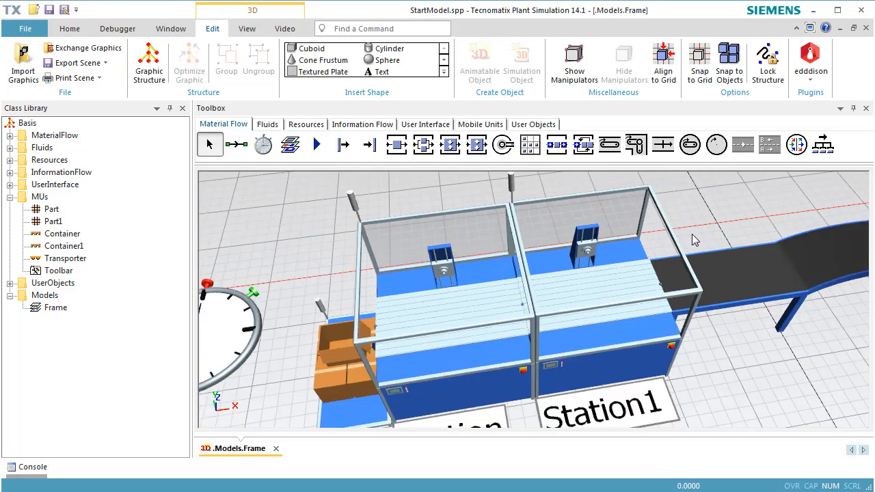
{"action": "left_click_drag", "start_coordinate": [692, 327], "coordinate": [426, 285]}
{"action": "scroll", "coordinate": [489, 287], "scroll_direction": "down", "scroll_amount": 2}
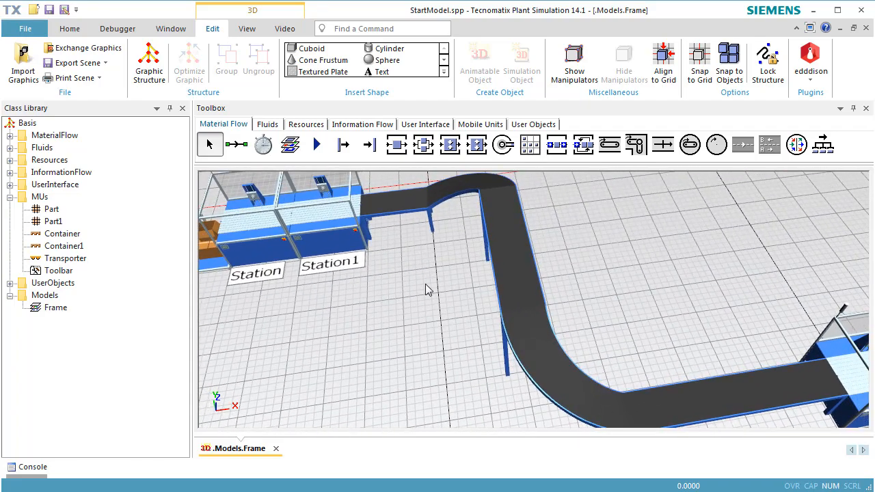
{"action": "left_click", "coordinate": [508, 304]}
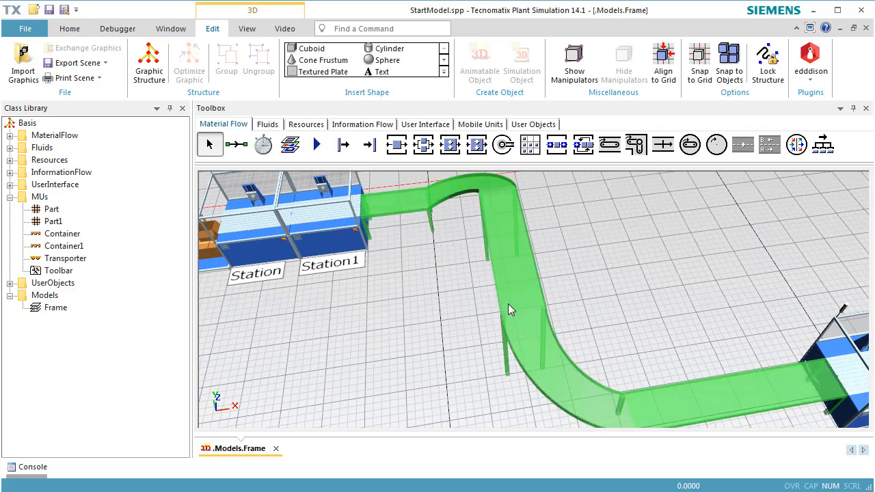
{"action": "right_click", "coordinate": [508, 304]}
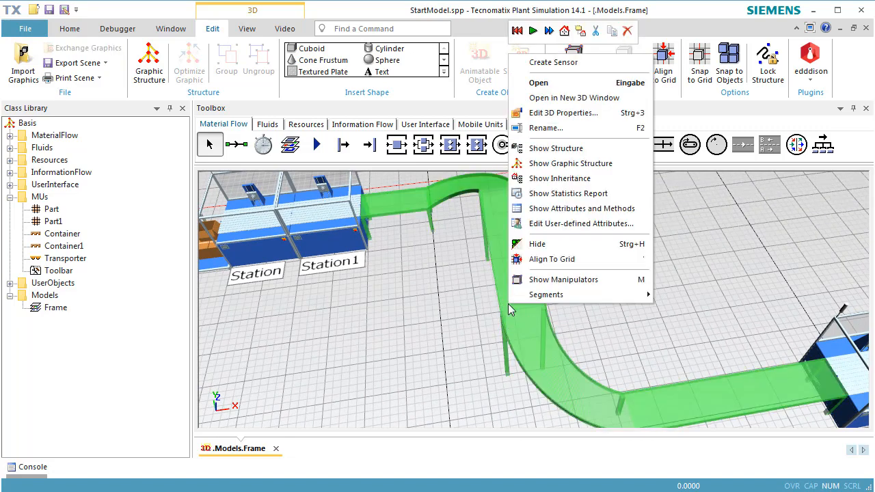
{"action": "left_click", "coordinate": [559, 120]}
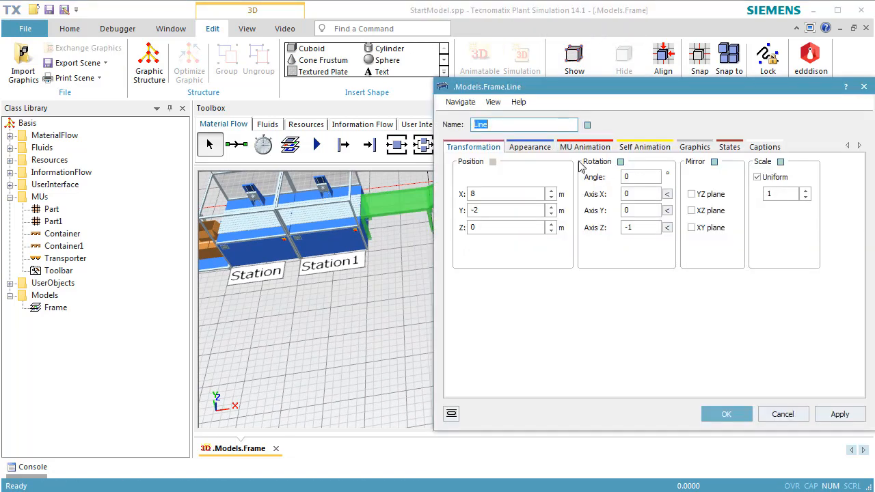
{"action": "left_click", "coordinate": [575, 147]}
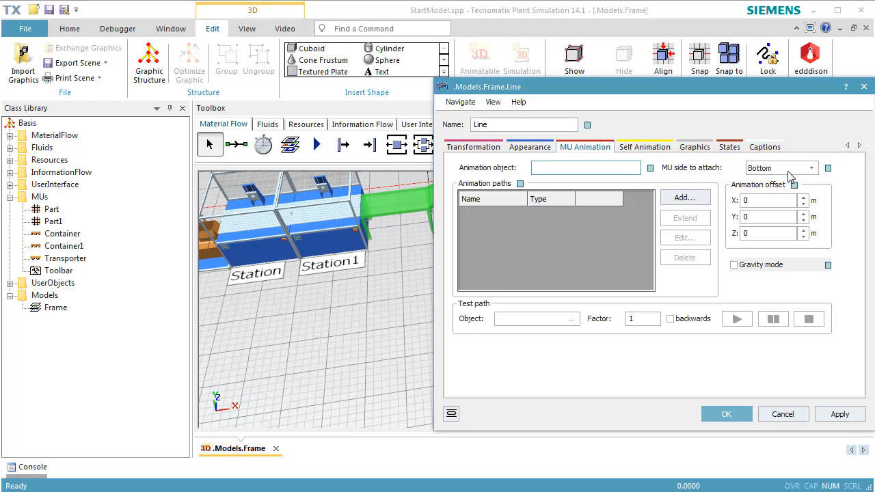
{"action": "left_click", "coordinate": [788, 171]}
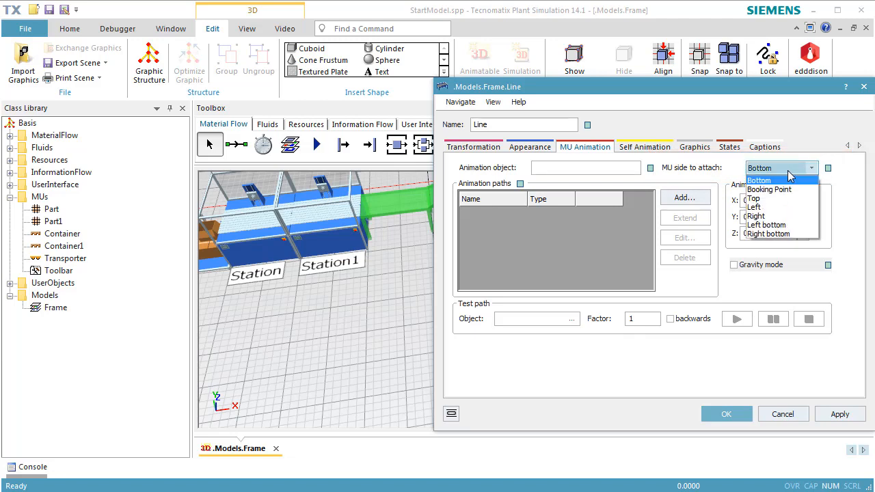
{"action": "left_click", "coordinate": [784, 234]}
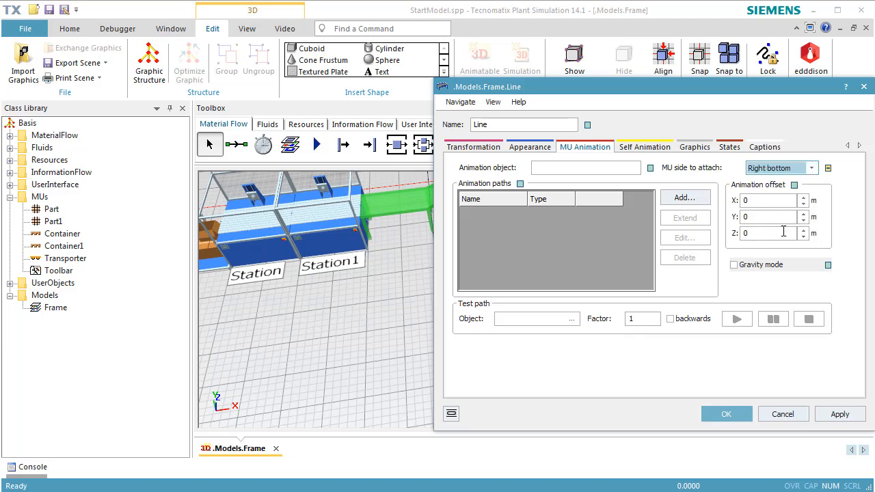
{"action": "left_click", "coordinate": [825, 415]}
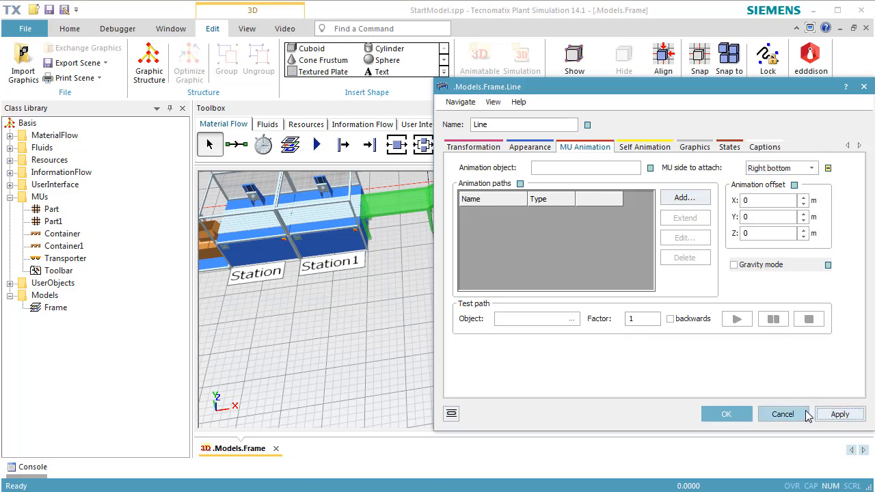
Set Station's processing time to a constant 10 seconds
{"action": "left_click", "coordinate": [266, 249]}
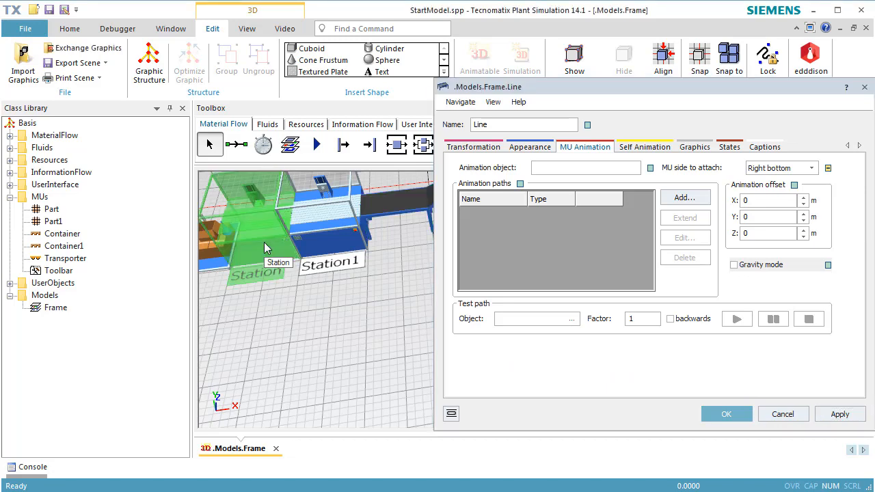
{"action": "double_click", "coordinate": [266, 249]}
{"action": "left_click", "coordinate": [469, 145]}
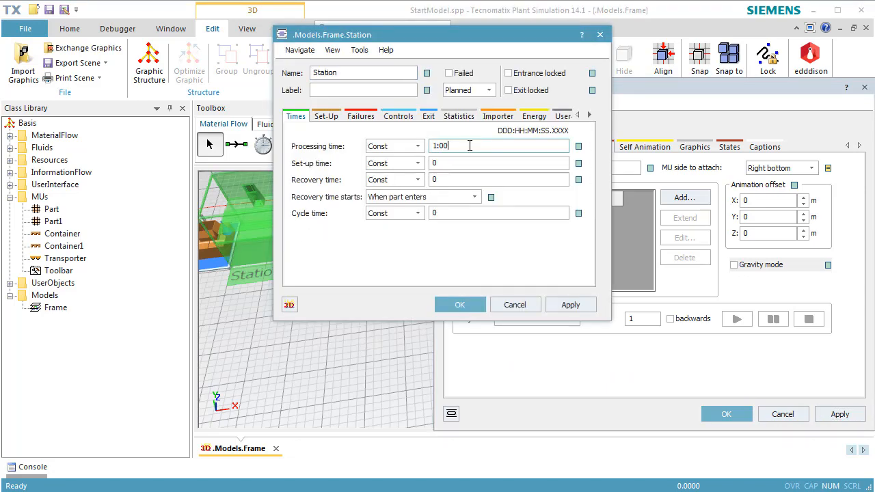
{"action": "double_click", "coordinate": [471, 146]}
{"action": "type", "text": "10"}
{"action": "left_click", "coordinate": [459, 305]}
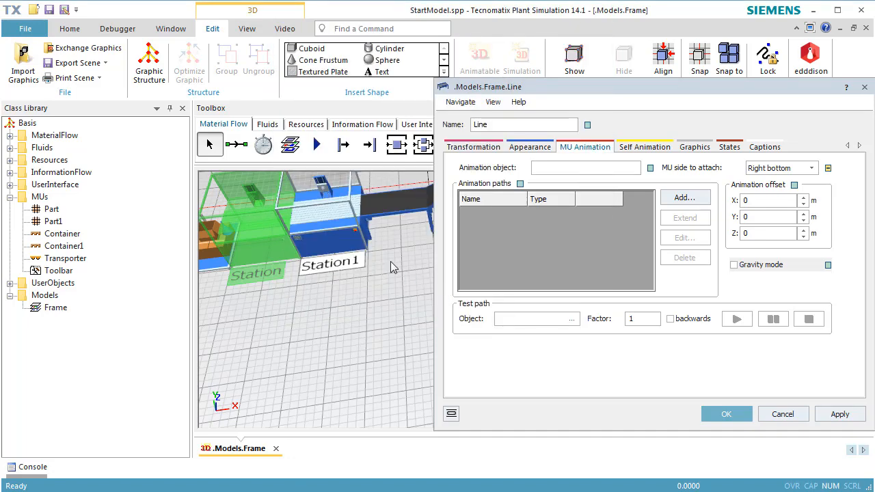
Set Station1's processing time to a constant 10 seconds
{"action": "double_click", "coordinate": [329, 222]}
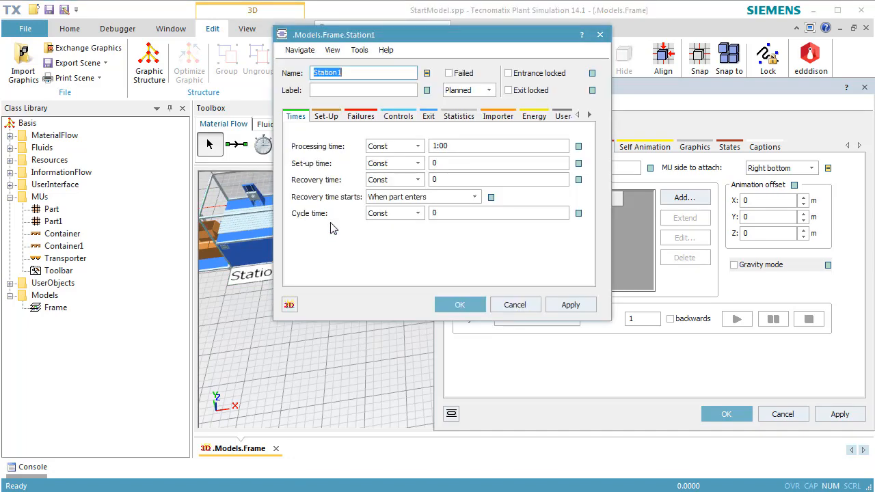
{"action": "double_click", "coordinate": [458, 145]}
{"action": "type", "text": "10"}
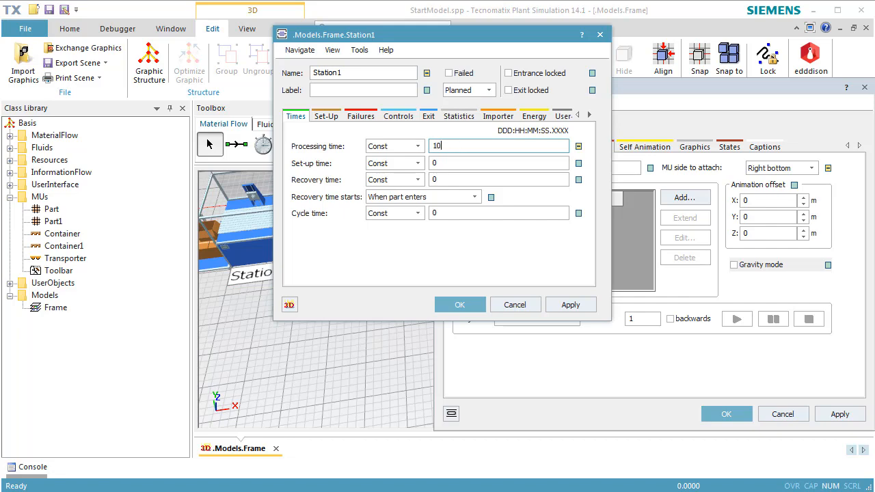
{"action": "left_click", "coordinate": [474, 308]}
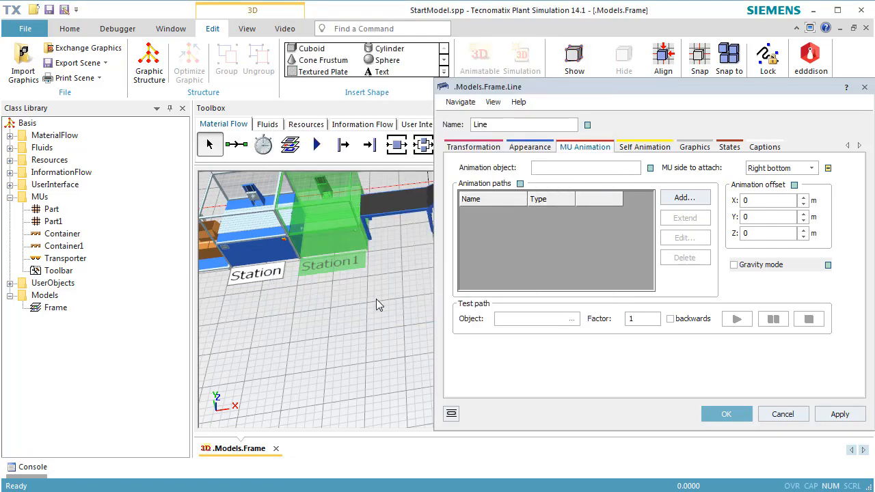
Reset and start the simulation, and watch the parts travel along the Line with the properties dialog moved aside
{"action": "left_click", "coordinate": [376, 299]}
{"action": "right_click", "coordinate": [376, 299]}
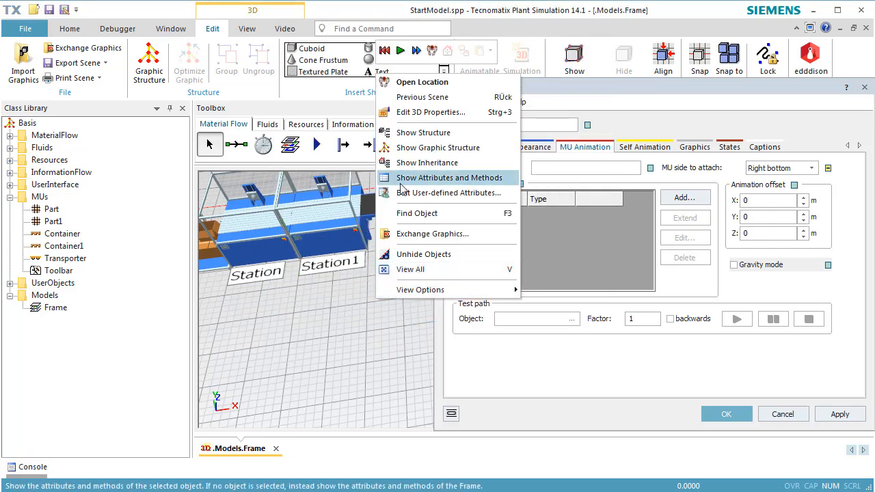
{"action": "left_click", "coordinate": [385, 52]}
{"action": "left_click", "coordinate": [401, 53]}
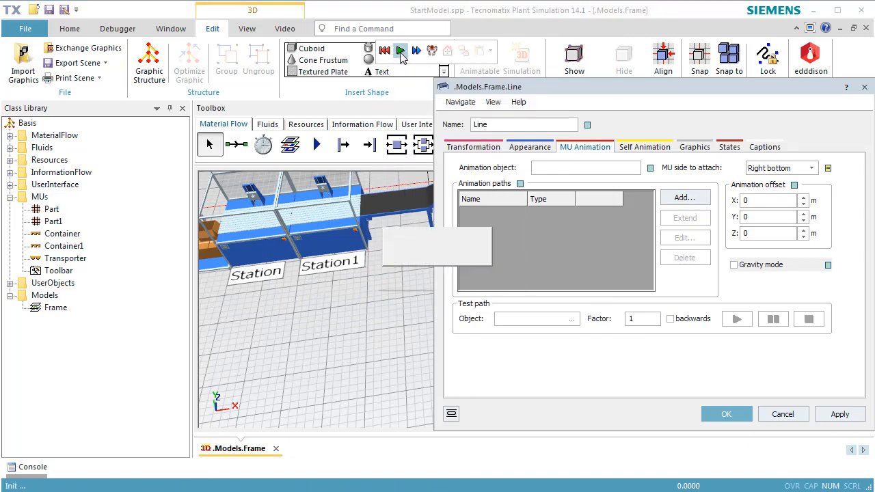
{"action": "right_click_drag", "start_coordinate": [389, 270], "coordinate": [258, 296]}
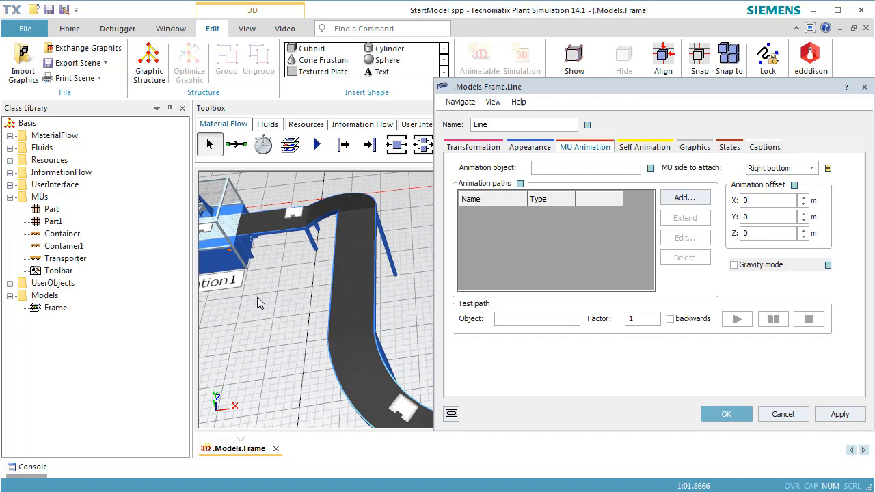
{"action": "left_click_drag", "start_coordinate": [568, 89], "coordinate": [686, 45]}
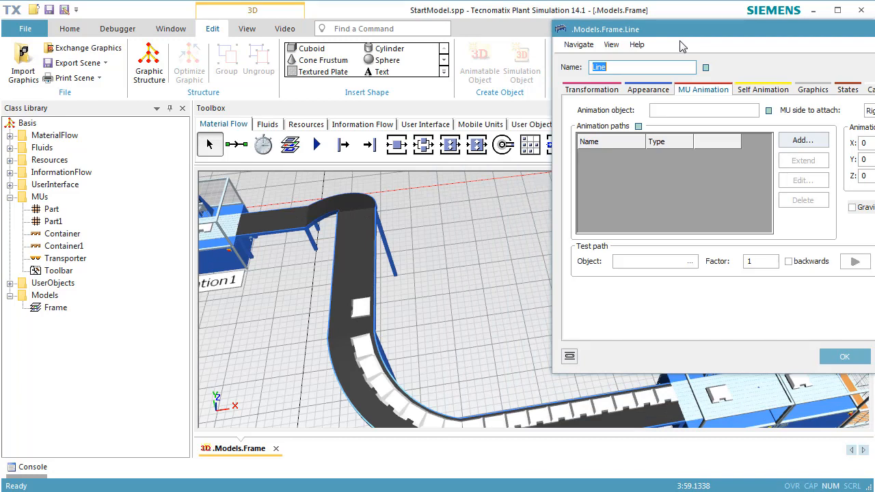
Close the Line's properties and create an entrance control method for the Source
{"action": "left_click_drag", "start_coordinate": [724, 31], "coordinate": [561, 67]}
{"action": "left_click", "coordinate": [819, 69]}
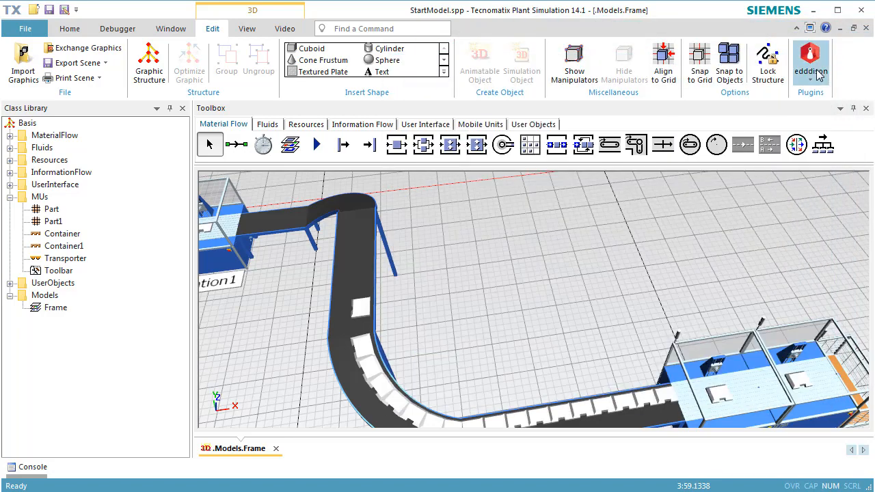
{"action": "left_click_drag", "start_coordinate": [262, 330], "coordinate": [494, 321]}
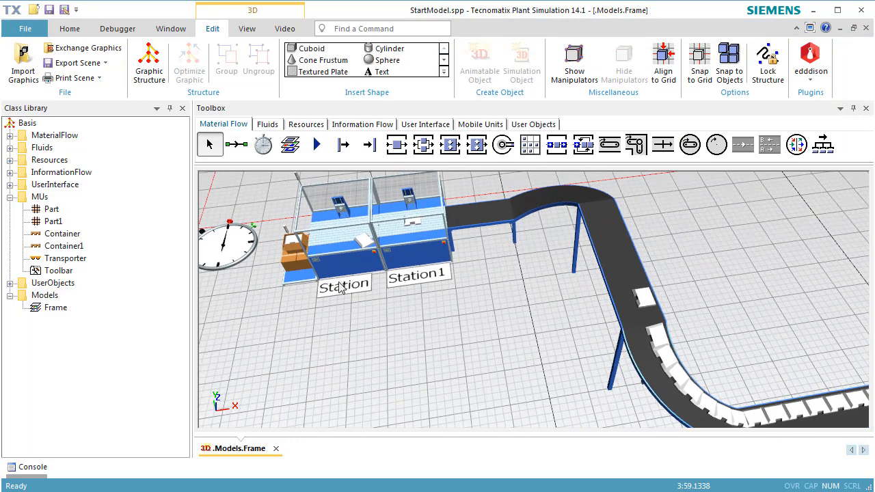
{"action": "double_click", "coordinate": [298, 276]}
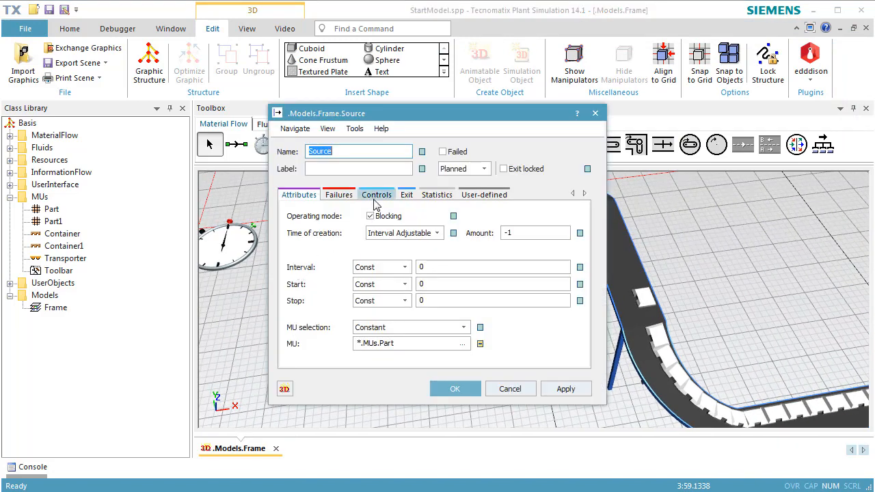
{"action": "left_click", "coordinate": [375, 198]}
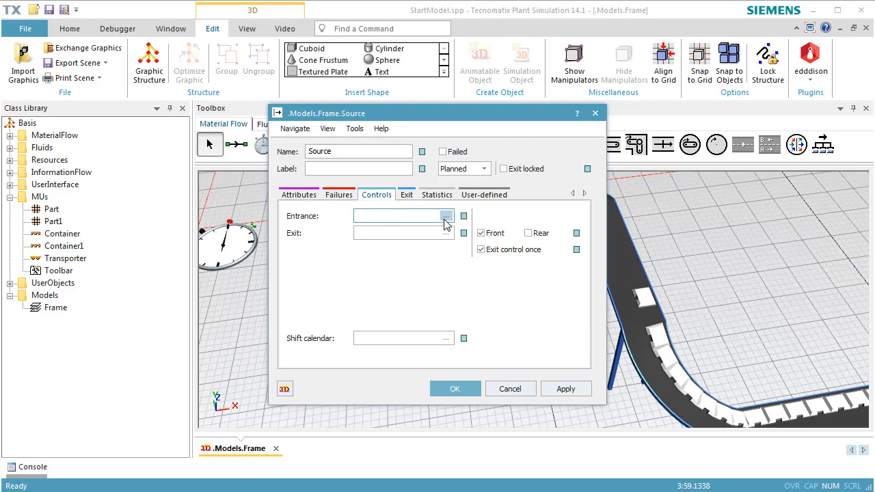
{"action": "left_click", "coordinate": [445, 217]}
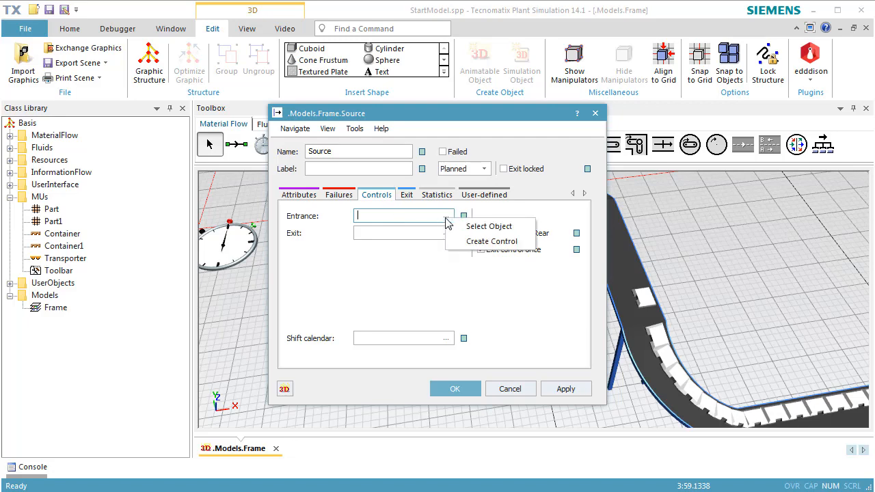
{"action": "left_click", "coordinate": [477, 241]}
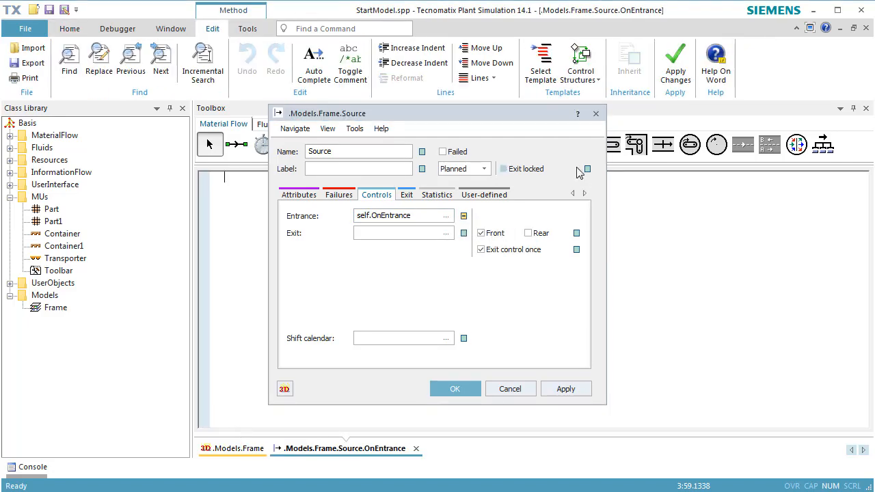
Write a statement in the Source's OnEntrance method that assigns @.MuWidth a random value from z_uniform, and close the method and Source dialog
{"action": "left_click_drag", "start_coordinate": [552, 118], "coordinate": [733, 121]}
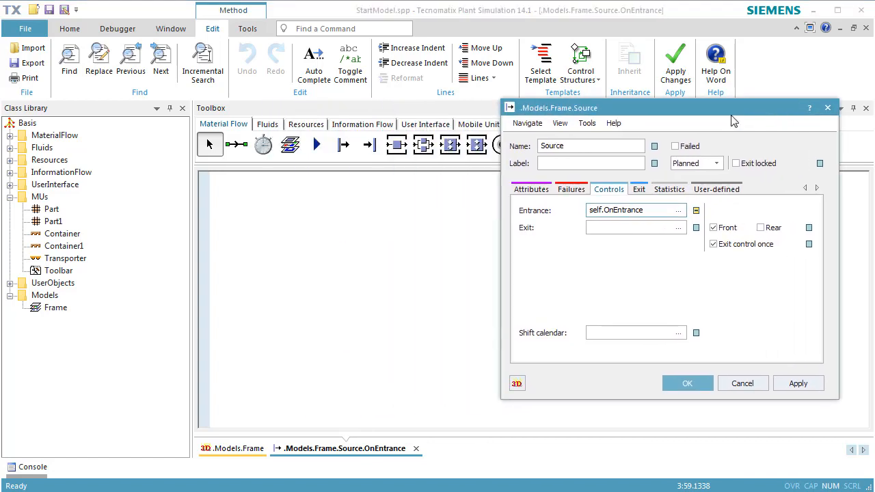
{"action": "left_click", "coordinate": [300, 188]}
{"action": "type", "text": "@"}
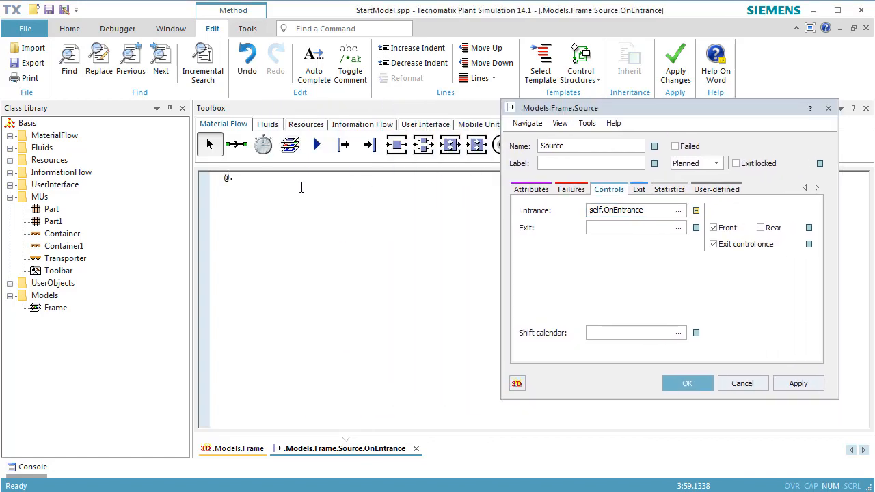
{"action": "type", "text": ".MuWidth := z_uniform("}
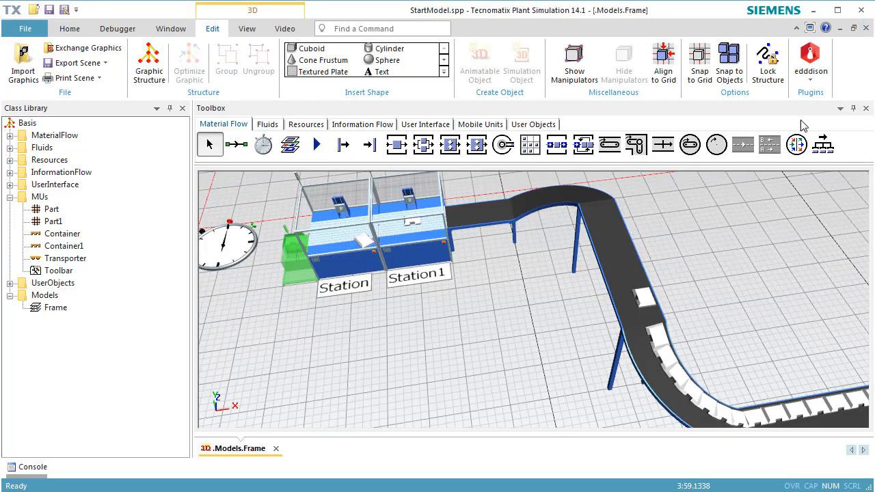
Reset and start the simulation, and watch parts of varying width travel along the Line to Station3
{"action": "right_click", "coordinate": [704, 261]}
{"action": "left_click", "coordinate": [713, 232]}
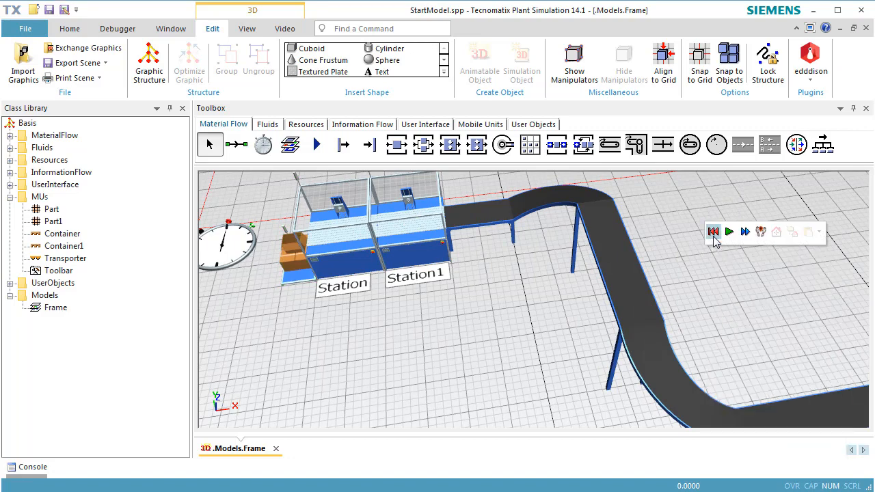
{"action": "left_click", "coordinate": [727, 233]}
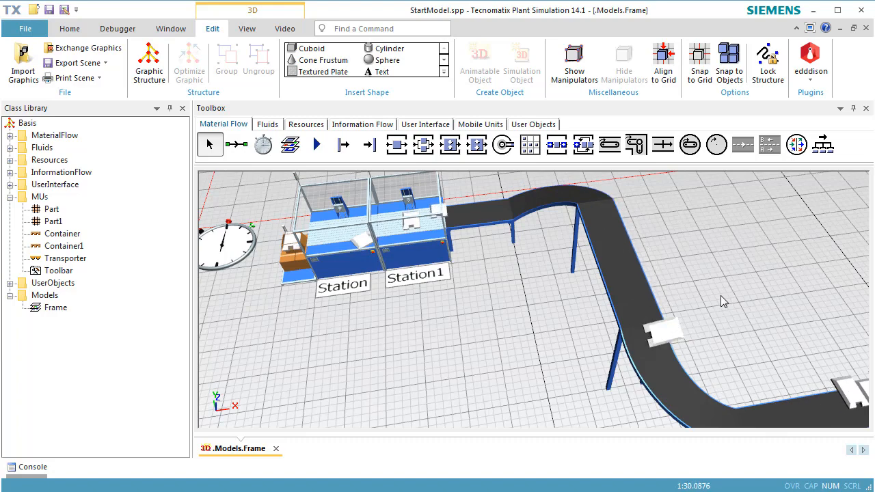
{"action": "middle_click_drag", "start_coordinate": [721, 295], "coordinate": [570, 273]}
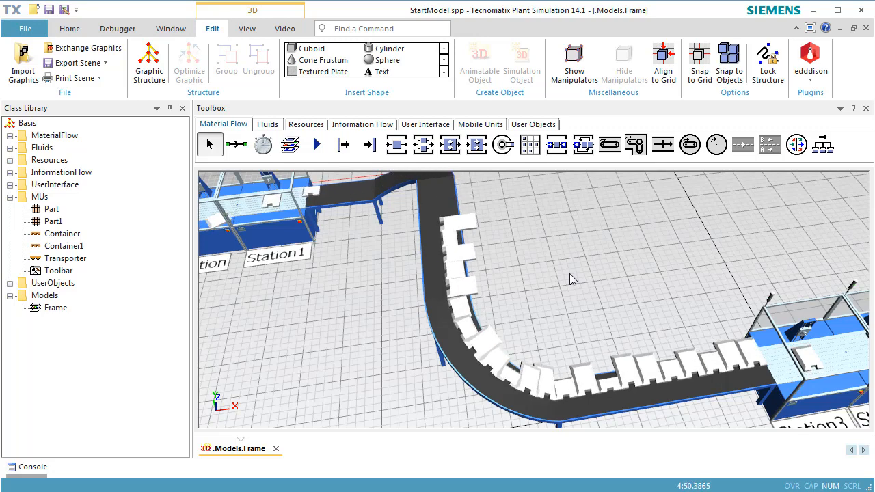
Open the MU animation settings in the Line's 3D properties, keeping the conveyor in view
{"action": "left_click", "coordinate": [425, 225]}
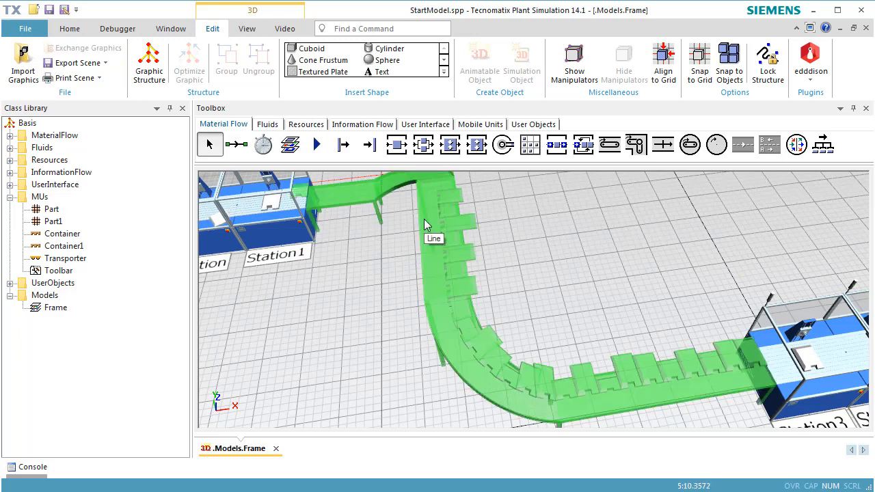
{"action": "right_click", "coordinate": [424, 223]}
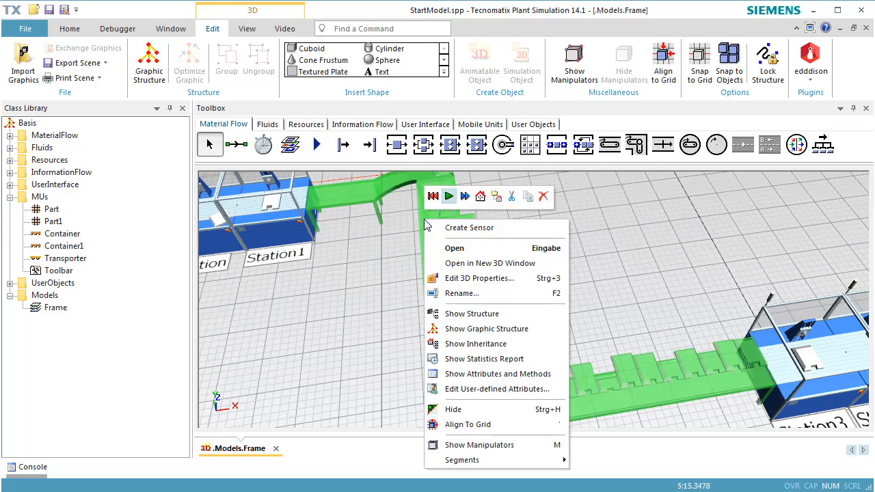
{"action": "left_click", "coordinate": [448, 280]}
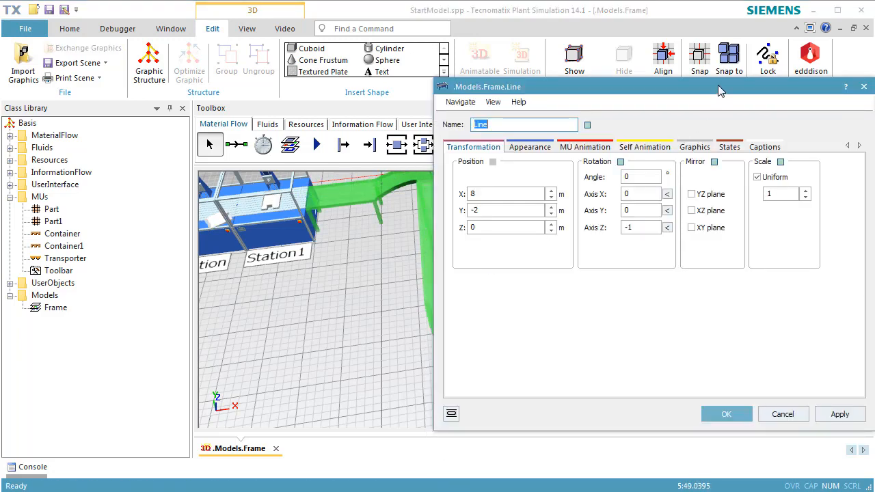
{"action": "left_click_drag", "start_coordinate": [719, 91], "coordinate": [736, 7]}
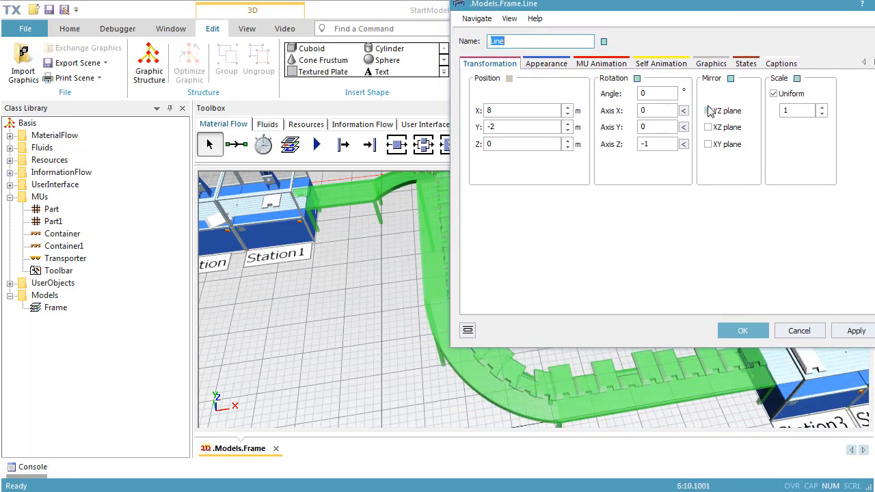
{"action": "left_click", "coordinate": [613, 64]}
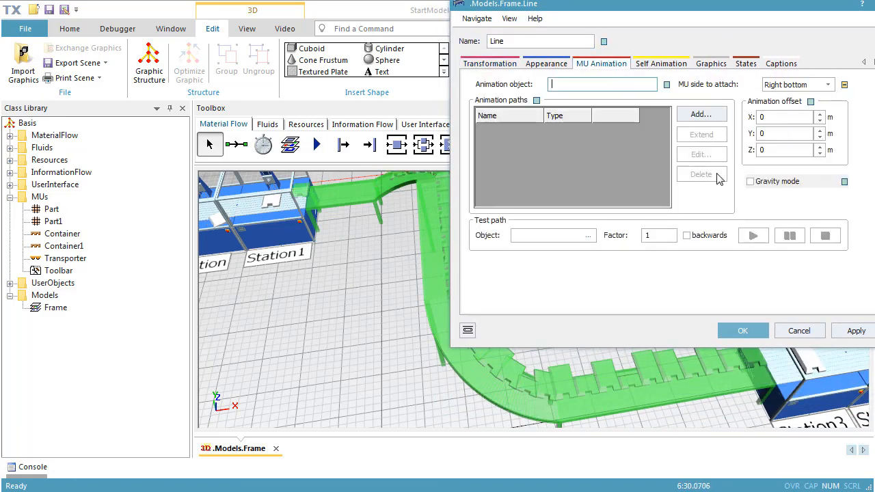
Try out an X animation offset on the Line, apply it, and return X to 0 m
{"action": "left_click", "coordinate": [790, 119]}
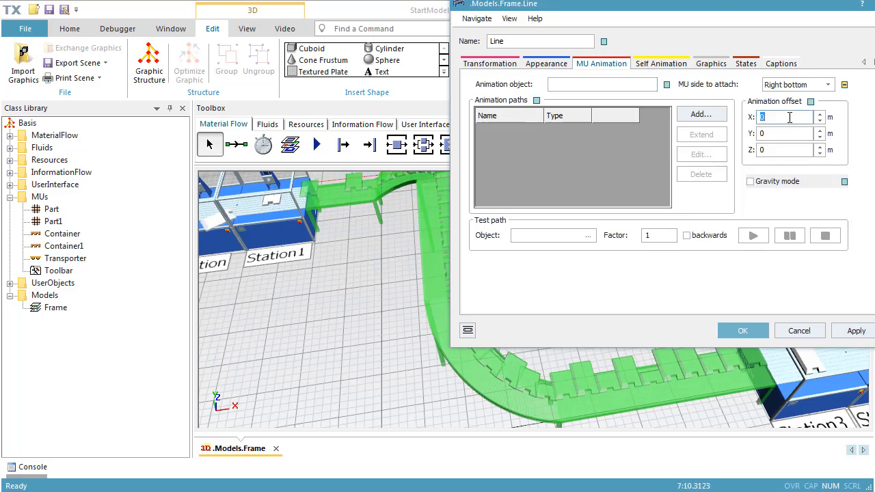
{"action": "left_click", "coordinate": [381, 306]}
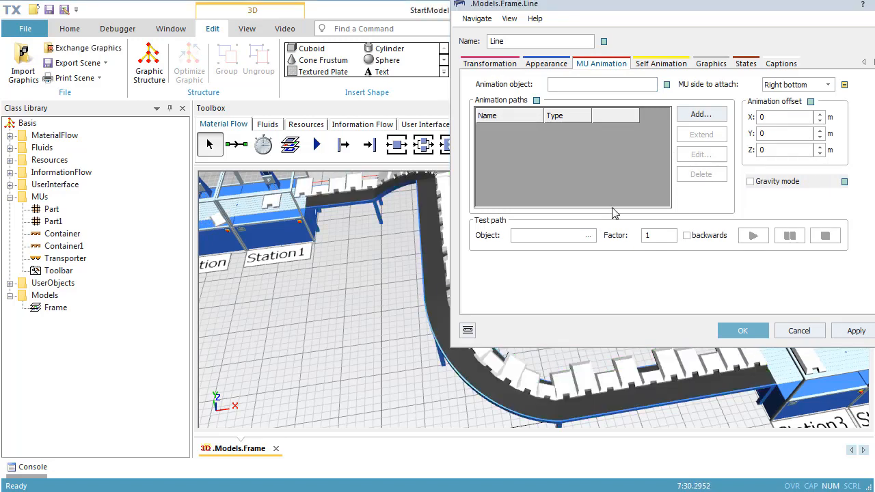
{"action": "left_click", "coordinate": [780, 118]}
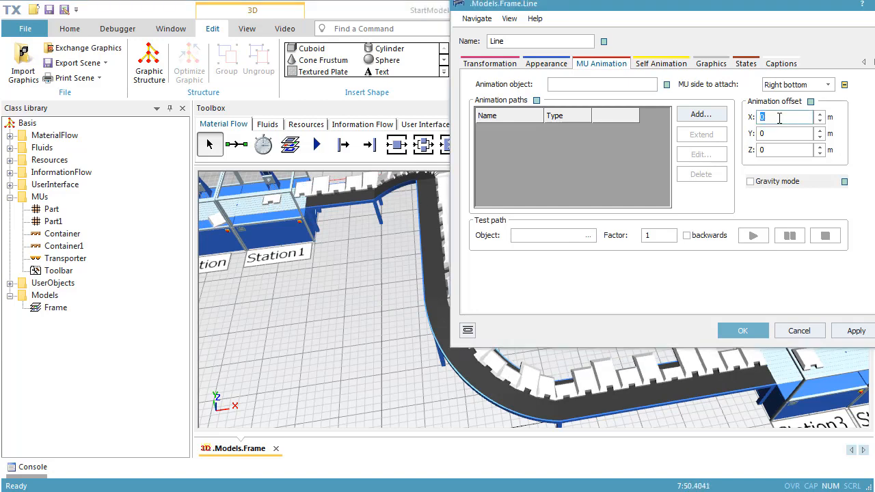
{"action": "left_click", "coordinate": [855, 331]}
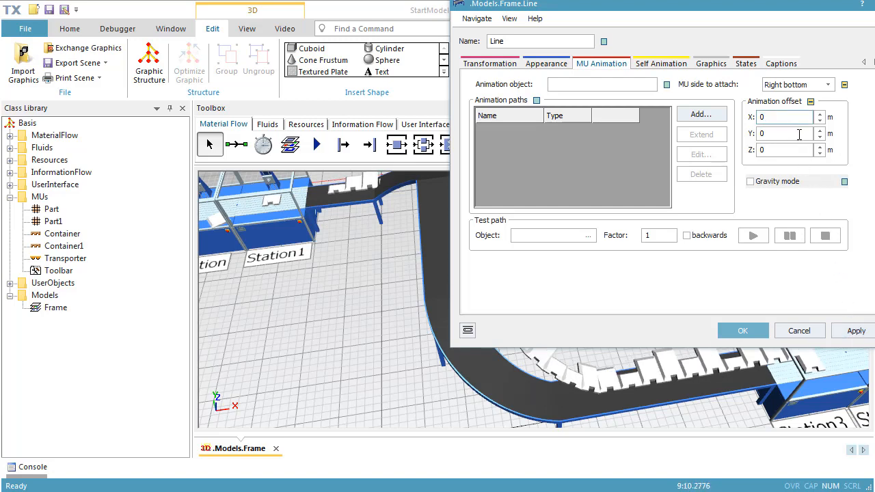
Set the Line's Y animation offset to 1 m, apply it, and reposition the properties dialog
{"action": "left_click", "coordinate": [799, 135]}
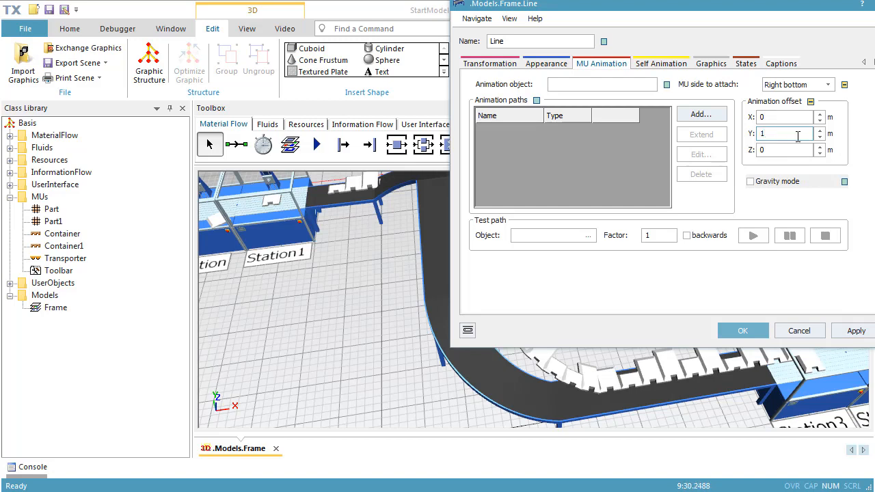
{"action": "type", "text": "1"}
{"action": "left_click", "coordinate": [835, 331]}
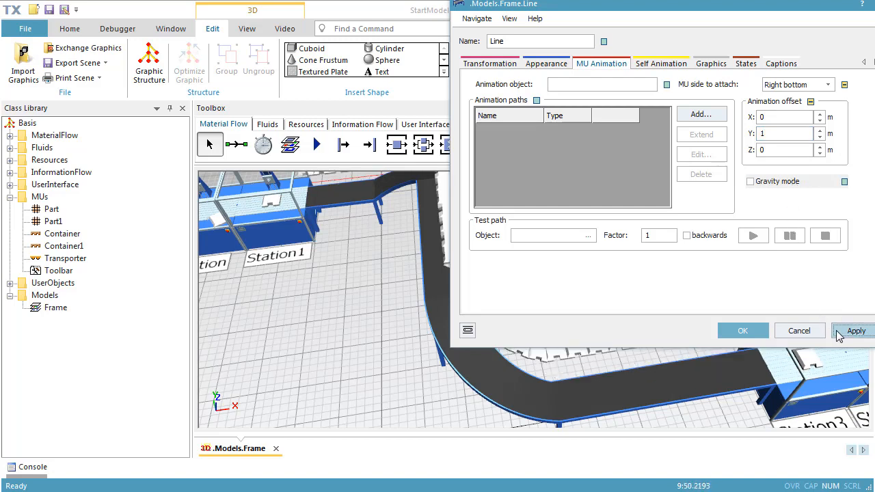
{"action": "left_click_drag", "start_coordinate": [756, 9], "coordinate": [828, 21]}
{"action": "left_click_drag", "start_coordinate": [874, 0], "coordinate": [767, 92]}
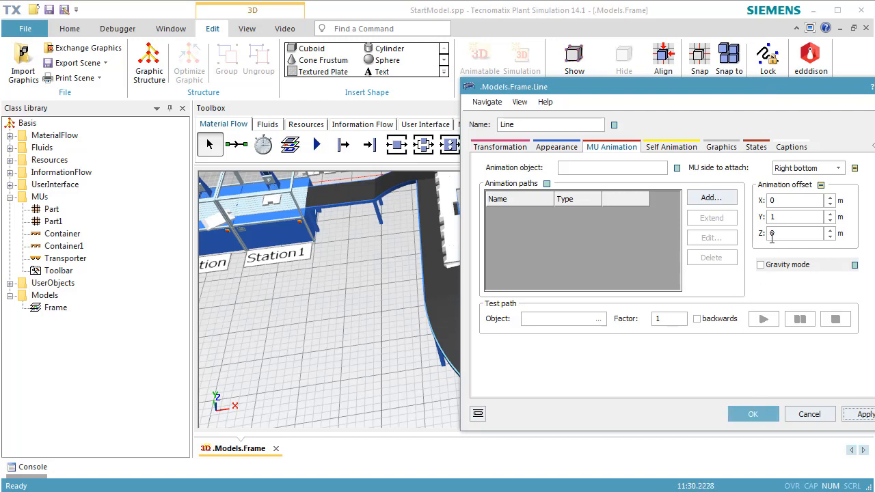
Set the Line's Y animation offset to 0 m and confirm the properties
{"action": "double_click", "coordinate": [794, 217]}
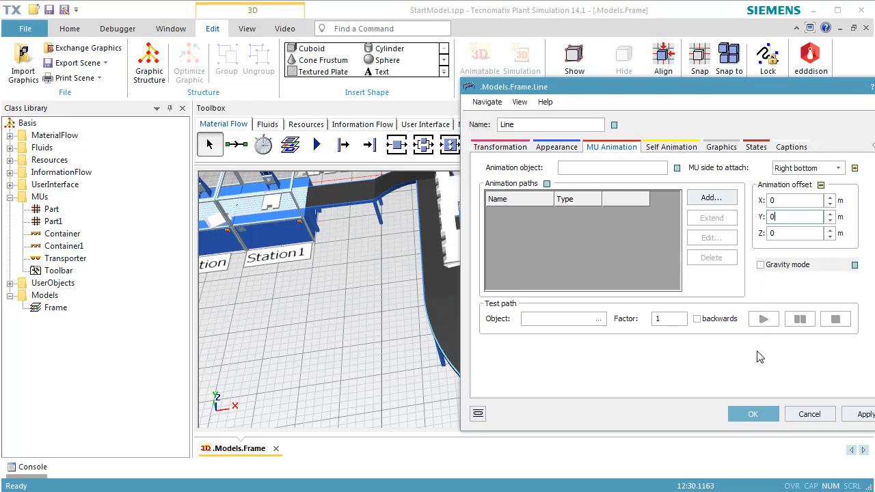
{"action": "left_click", "coordinate": [752, 414]}
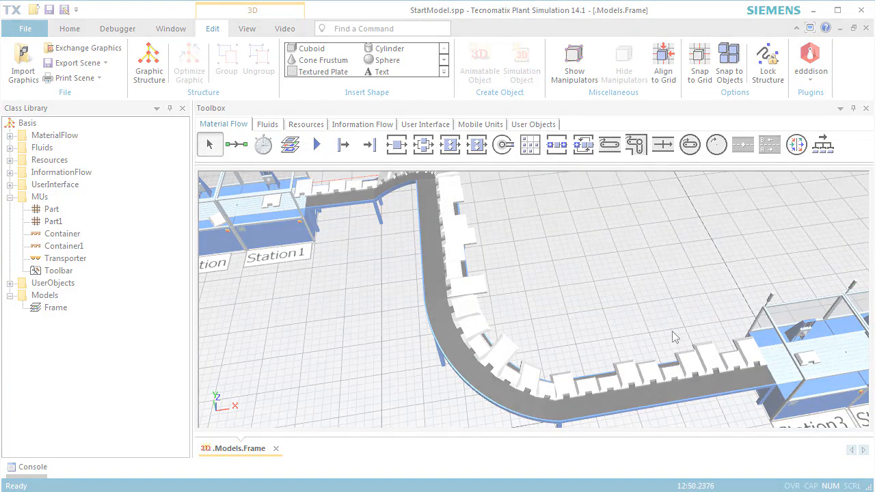